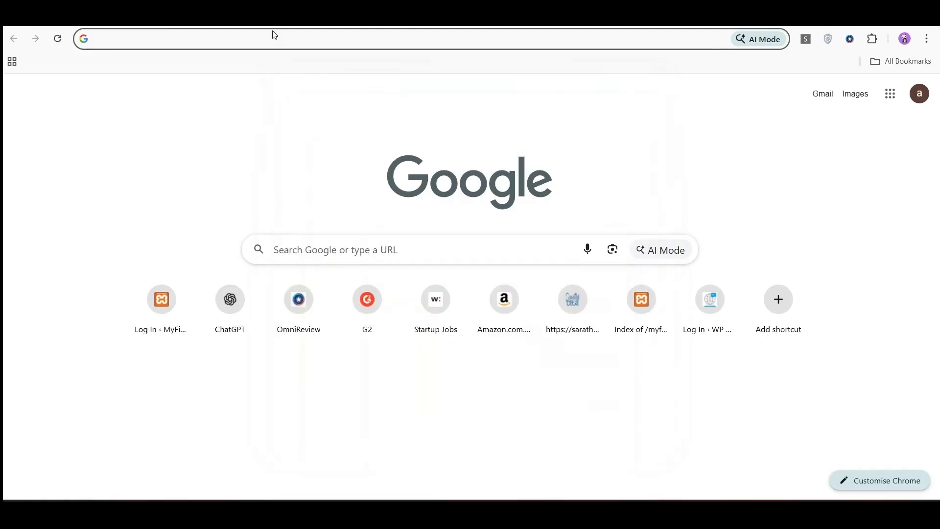
Open omnireview.site and log in to the account with the prefilled credentials.
{"action": "left_click", "coordinate": [276, 37]}
{"action": "type", "text": "omnireview.site"}
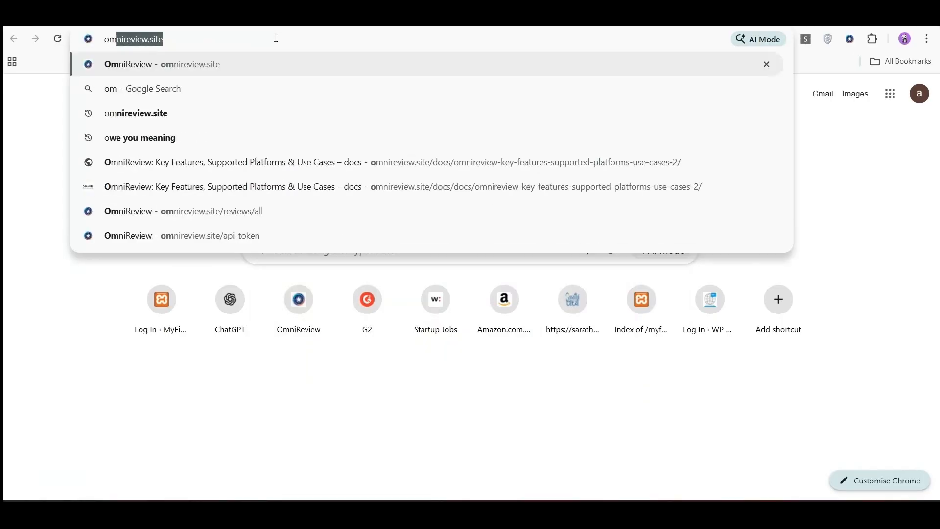
{"action": "key", "text": "Return"}
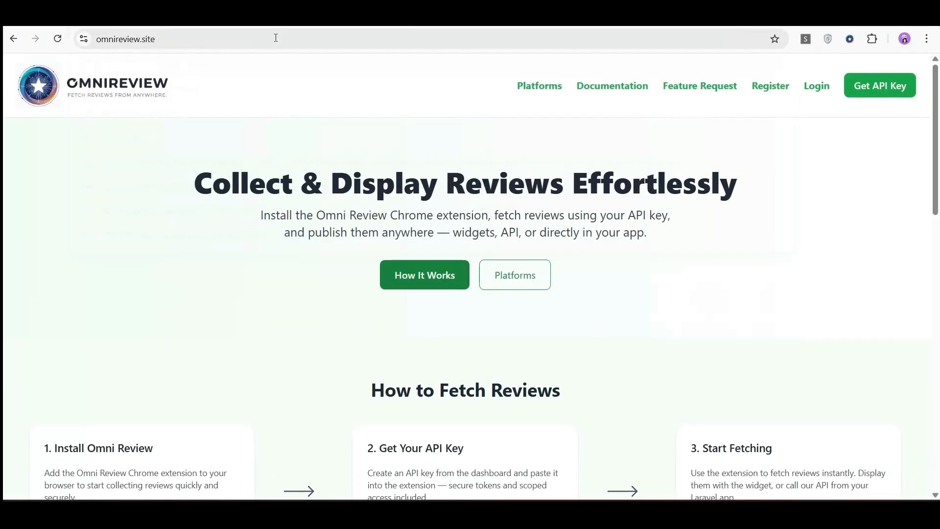
{"action": "left_click", "coordinate": [815, 94]}
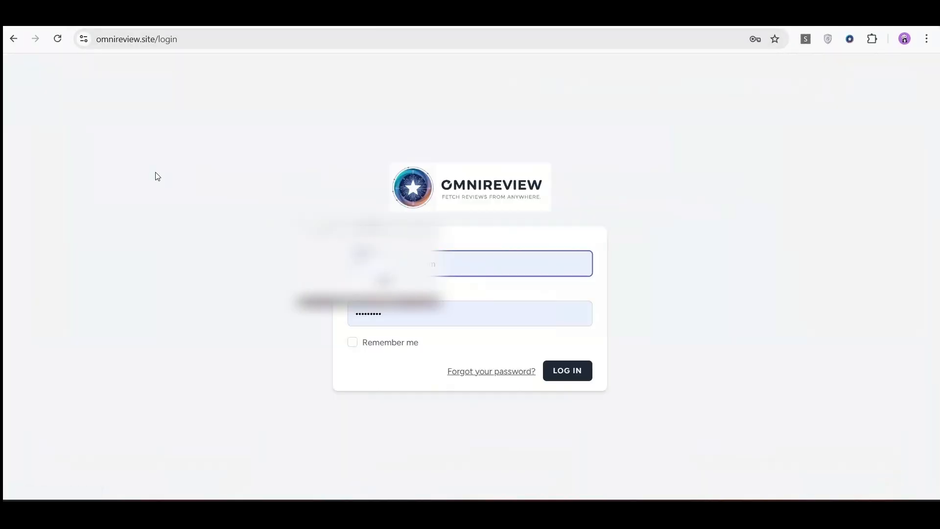
{"action": "left_click", "coordinate": [560, 375]}
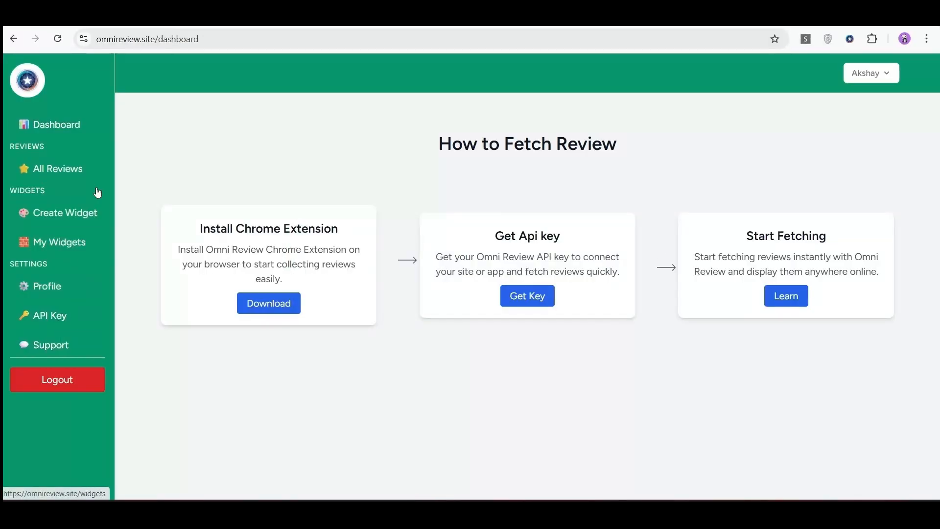
In a new tab, go from the browser's extension management to the Chrome Web Store and open the OmniReview extension's page.
{"action": "key", "text": "ctrl+t"}
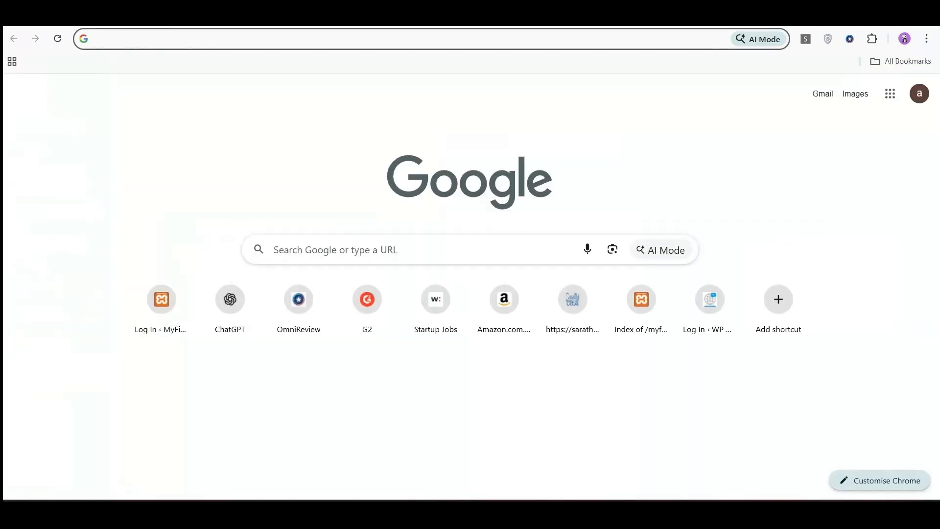
{"action": "left_click", "coordinate": [873, 41]}
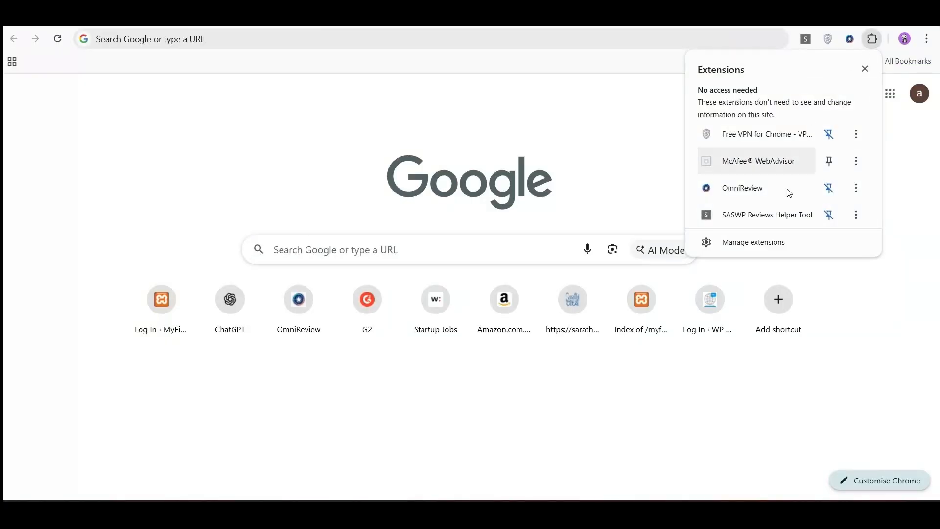
{"action": "left_click", "coordinate": [754, 242]}
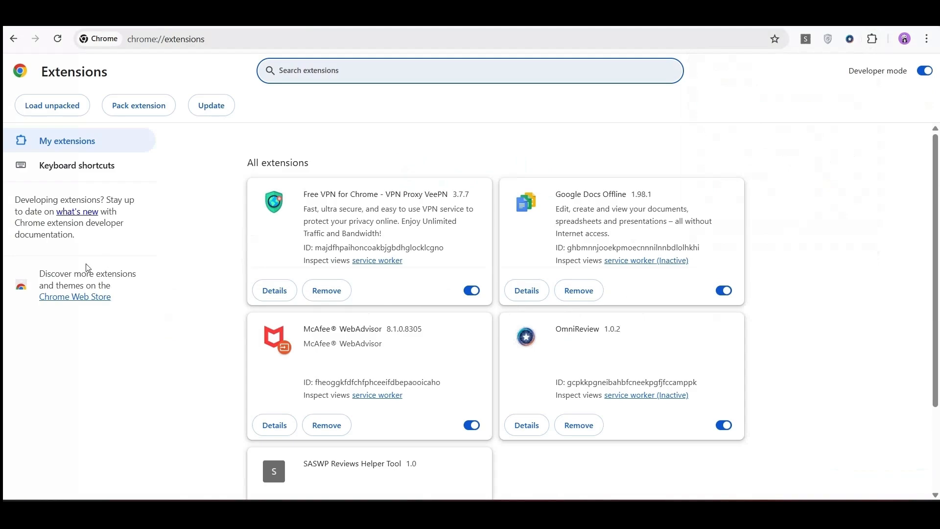
{"action": "left_click", "coordinate": [67, 296]}
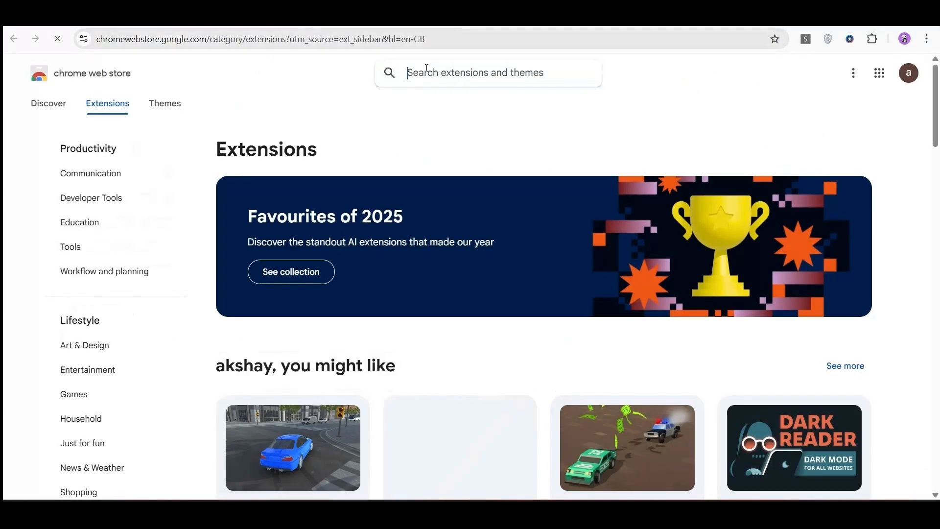
{"action": "type", "text": "omnire"}
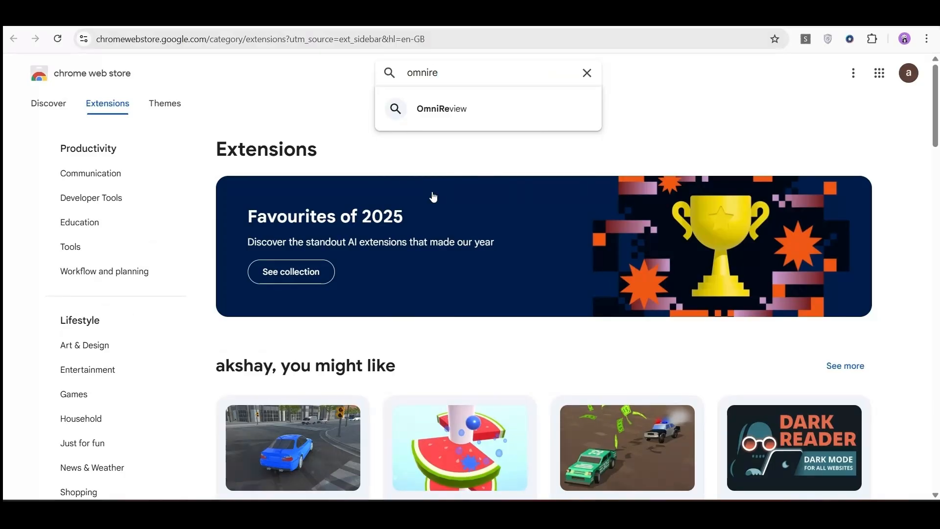
{"action": "left_click", "coordinate": [456, 121]}
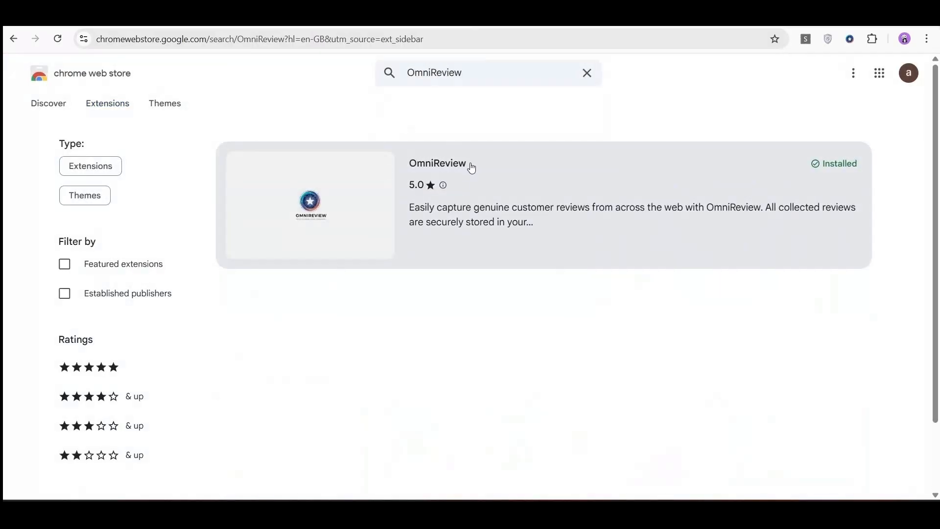
{"action": "left_click", "coordinate": [453, 174]}
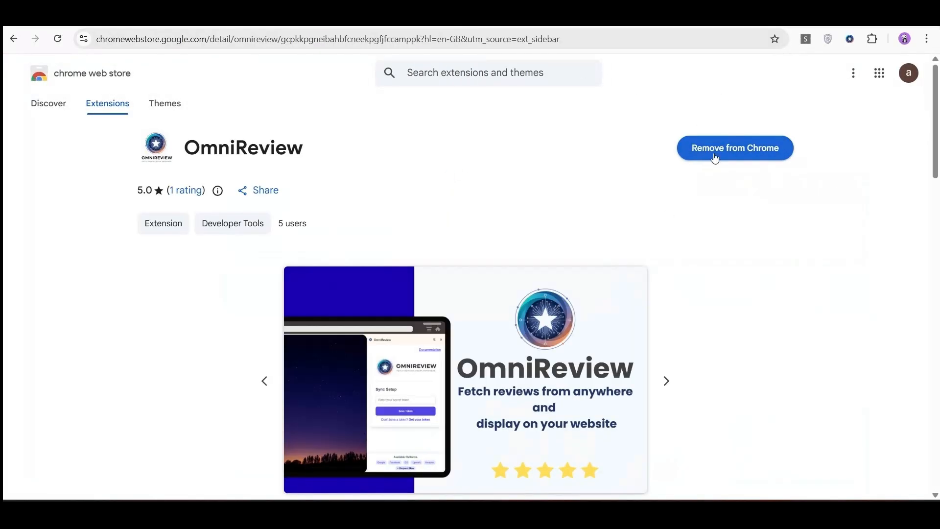
View the OmniReview extension's side panel and the list of installed extensions, and close both.
{"action": "left_click", "coordinate": [850, 39]}
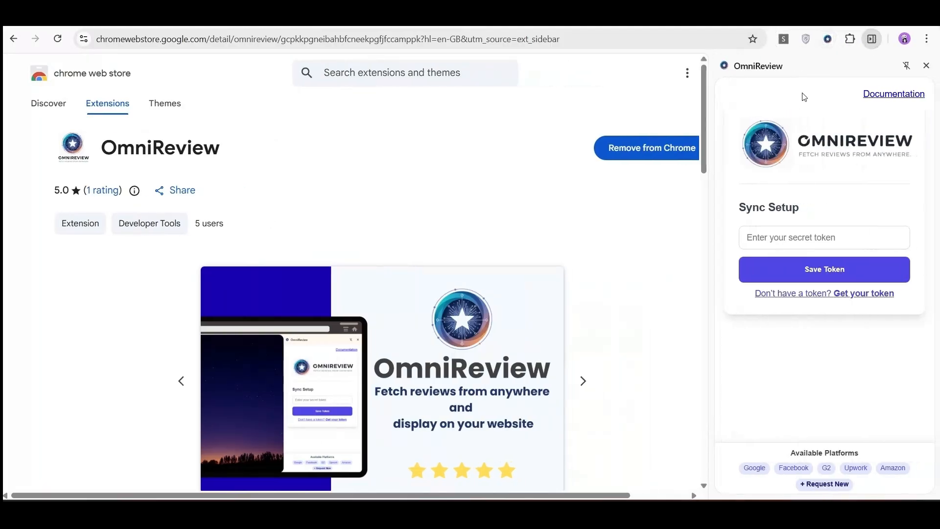
{"action": "left_click", "coordinate": [850, 39]}
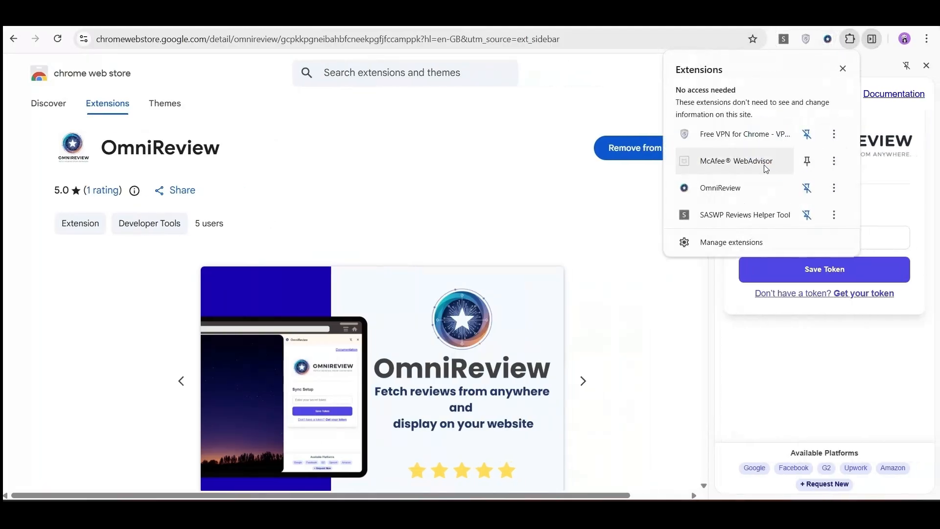
{"action": "left_click", "coordinate": [637, 105]}
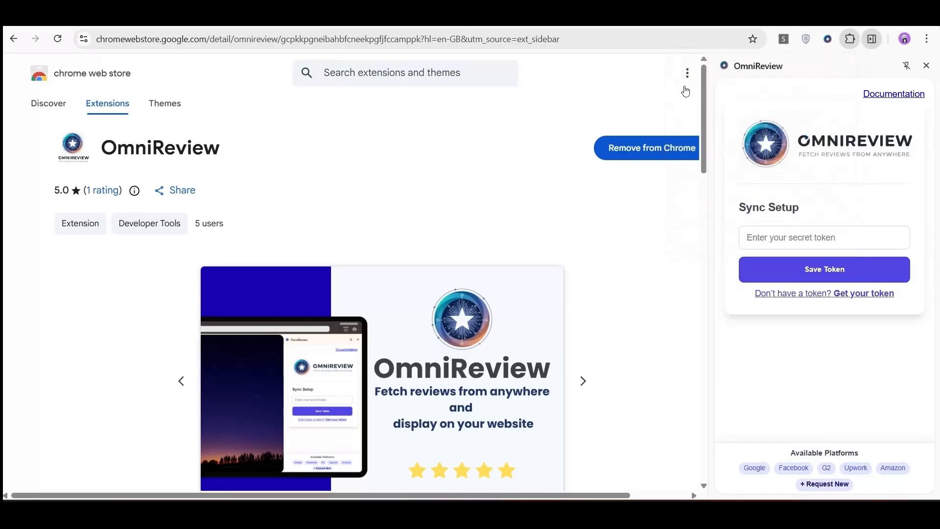
{"action": "left_click", "coordinate": [925, 65]}
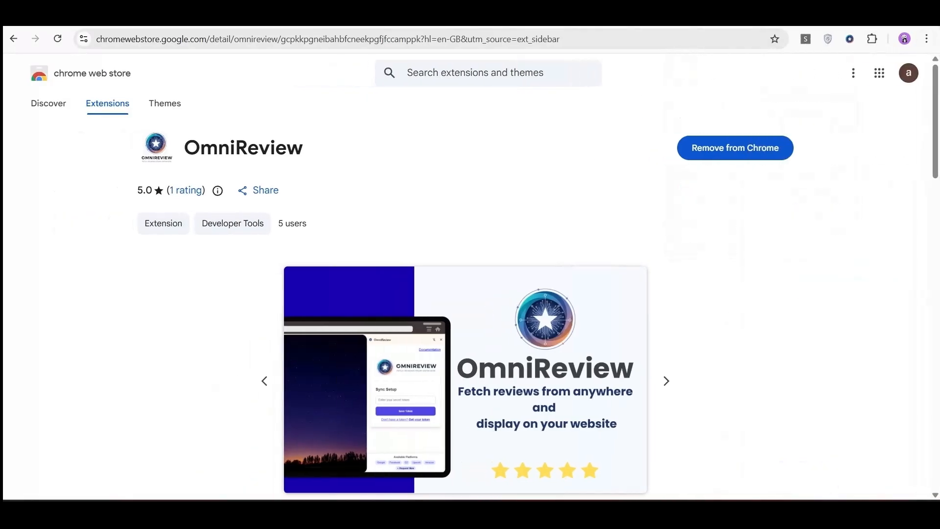
Open g2.com in a new tab and sign in with the Google account.
{"action": "key", "text": "ctrl+t"}
{"action": "left_click", "coordinate": [312, 44]}
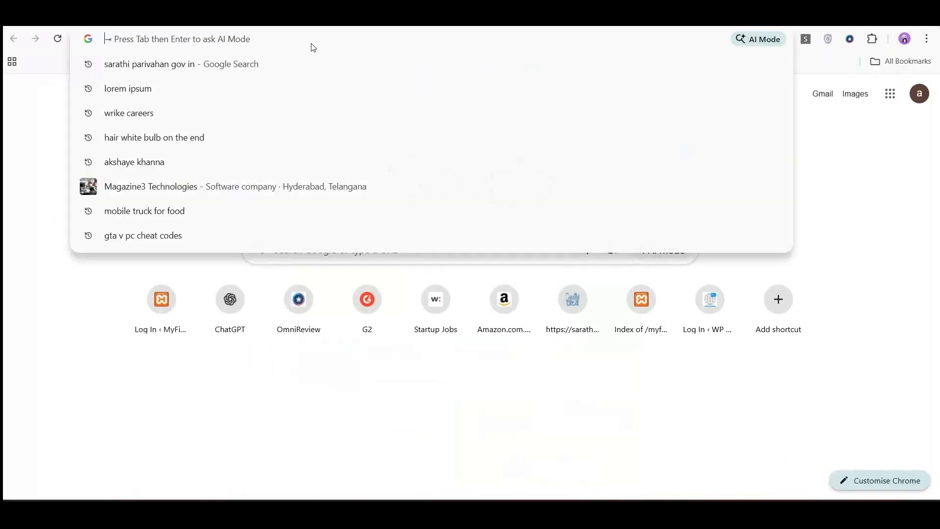
{"action": "type", "text": "g2"}
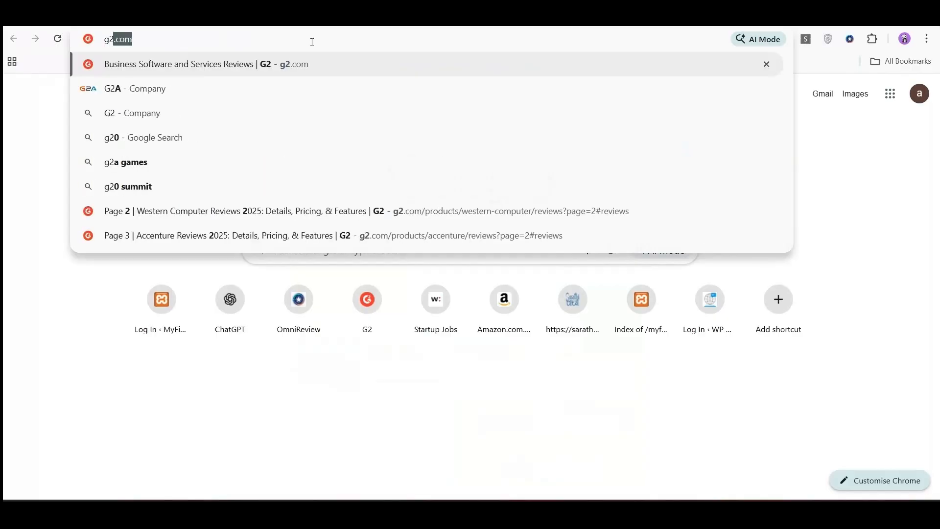
{"action": "key", "text": "Return"}
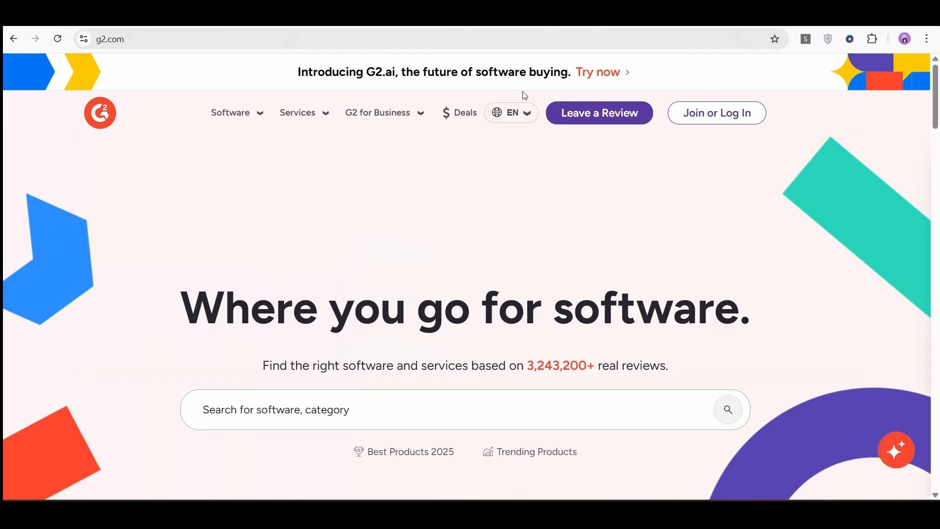
{"action": "left_click", "coordinate": [699, 119]}
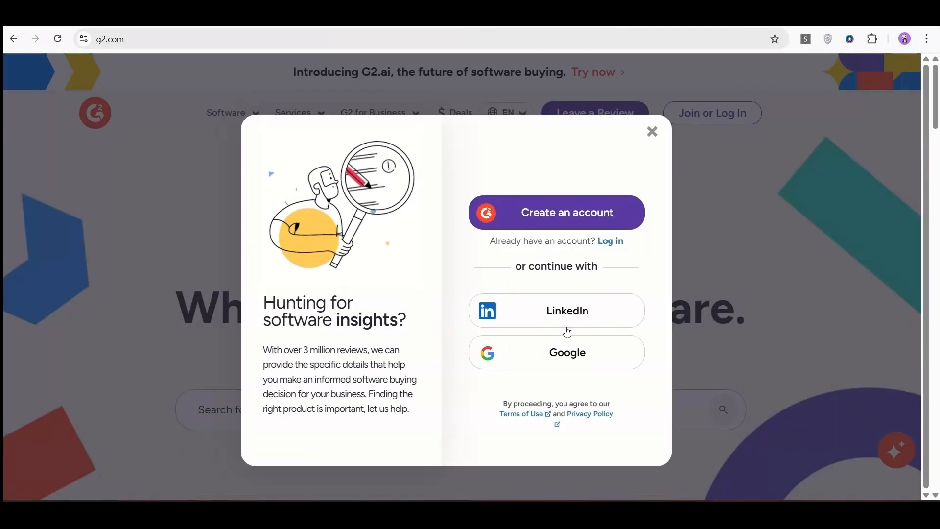
{"action": "left_click", "coordinate": [571, 344]}
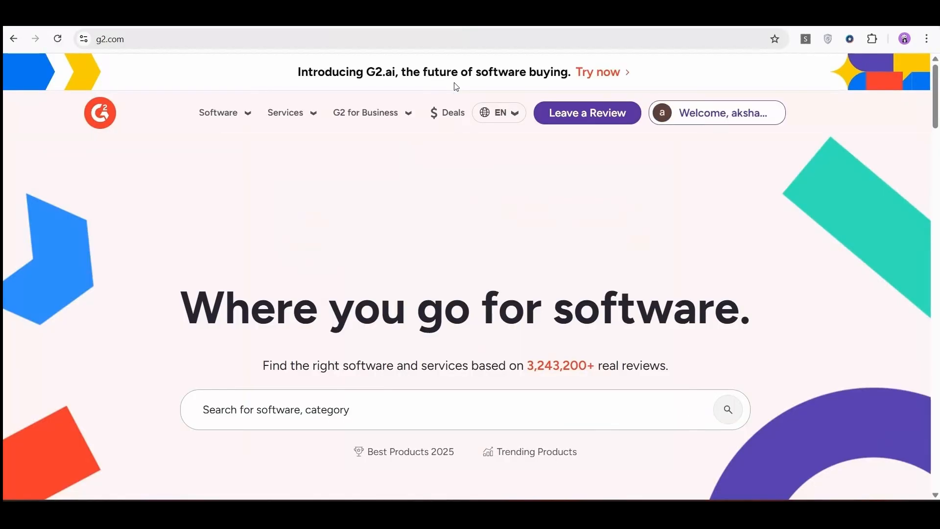
Open the Microsoft Consulting Services category on G2 and go to the reviews of Western Computer.
{"action": "left_click", "coordinate": [225, 113]}
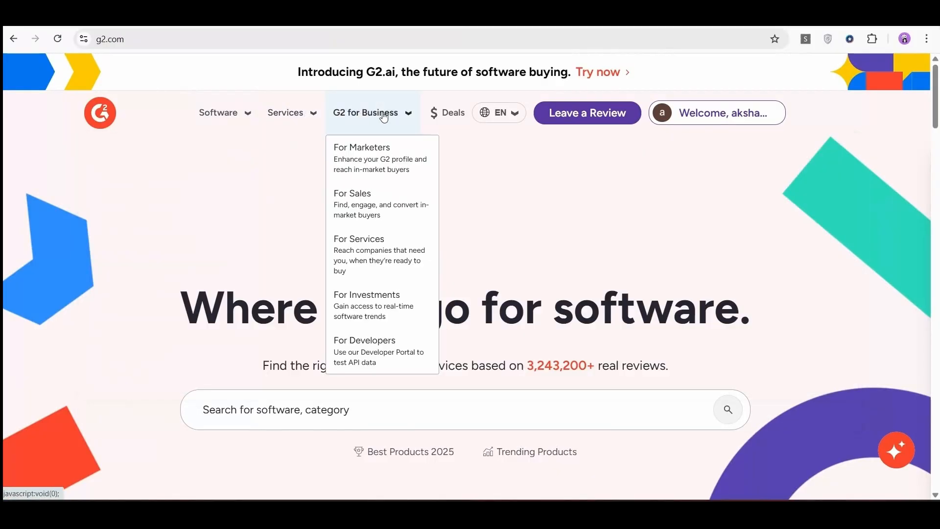
{"action": "mouse_move", "coordinate": [277, 114]}
{"action": "mouse_move", "coordinate": [233, 121]}
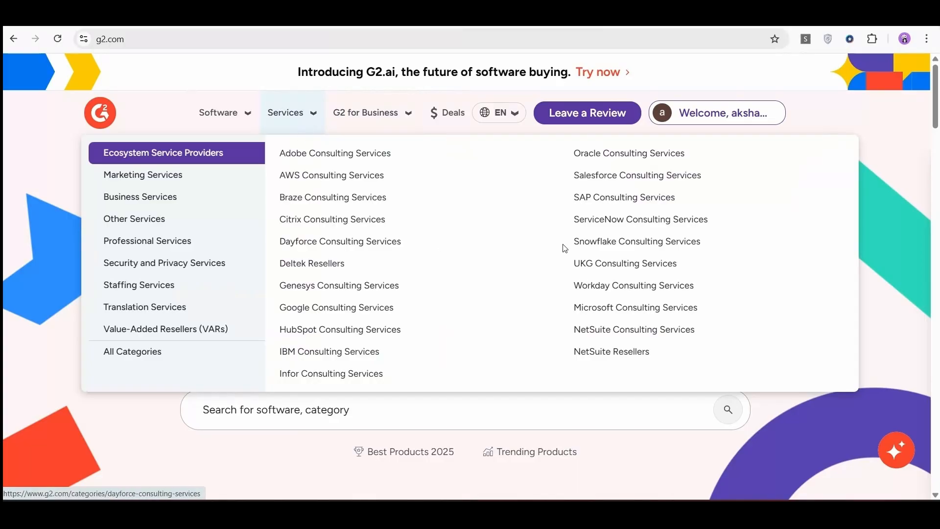
{"action": "left_click", "coordinate": [608, 316]}
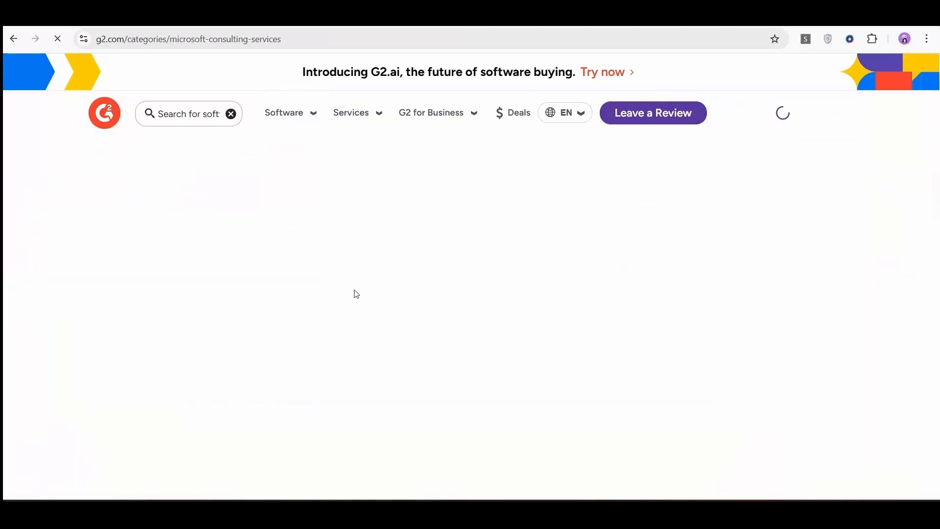
{"action": "scroll", "coordinate": [125, 175], "scroll_direction": "down", "scroll_amount": 10}
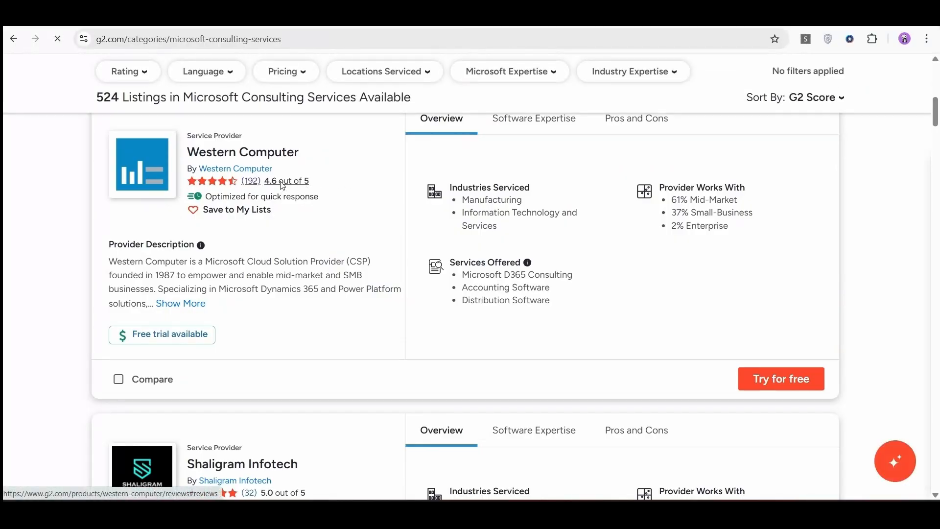
{"action": "left_click", "coordinate": [282, 182]}
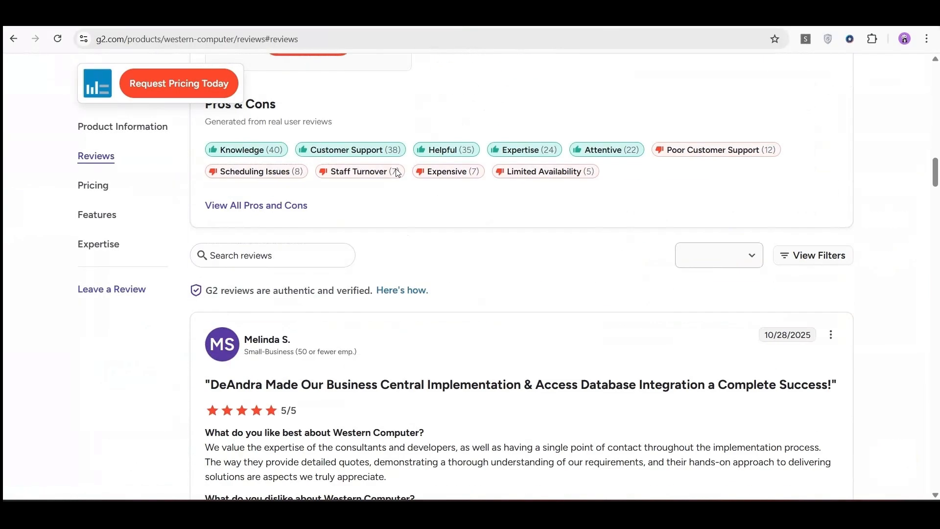
Copy the API key from the OmniReview dashboard, paste it as the extension's secret token on the G2 reviews page and save it.
{"action": "left_click", "coordinate": [853, 43]}
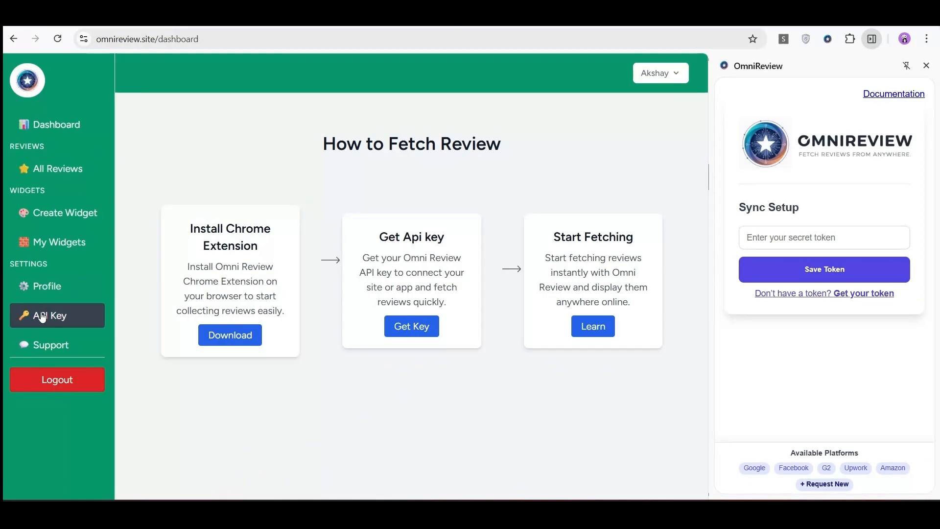
{"action": "left_click", "coordinate": [46, 315]}
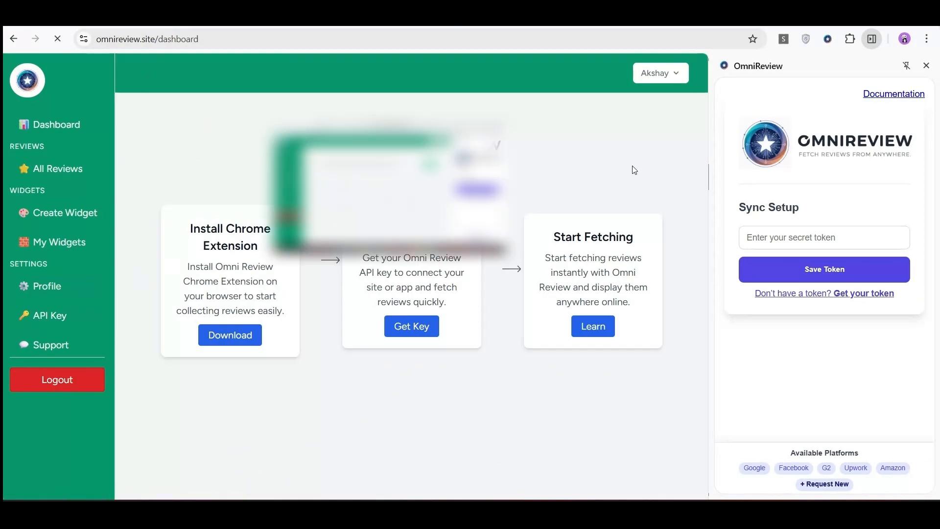
{"action": "left_click", "coordinate": [631, 175]}
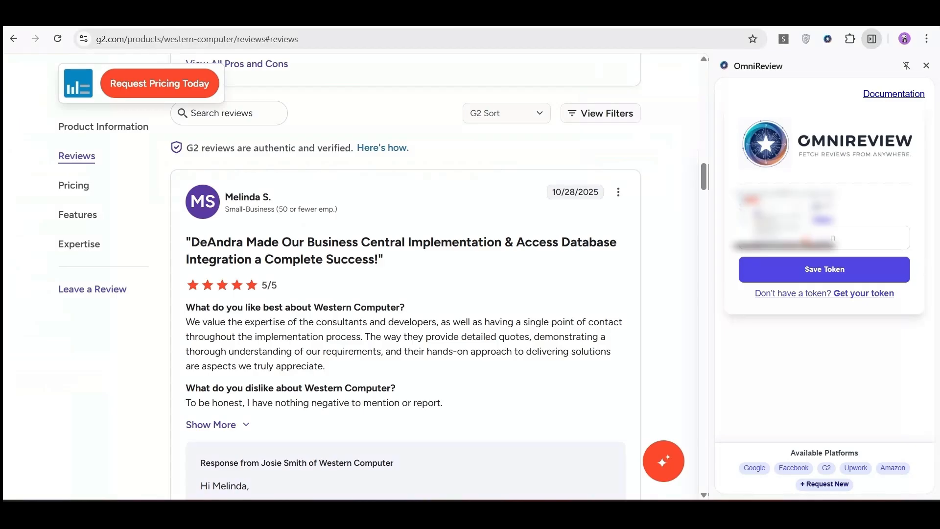
{"action": "right_click", "coordinate": [775, 238]}
{"action": "left_click", "coordinate": [801, 361]}
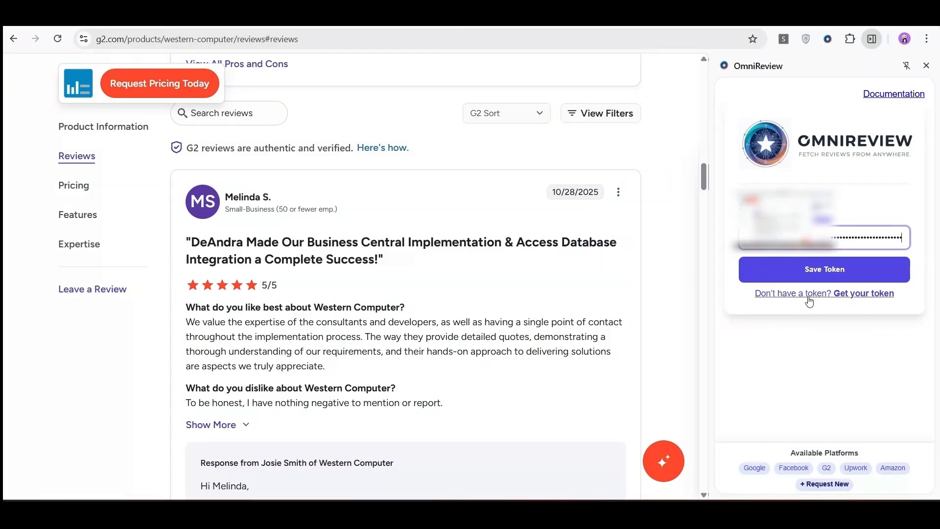
{"action": "left_click", "coordinate": [826, 281]}
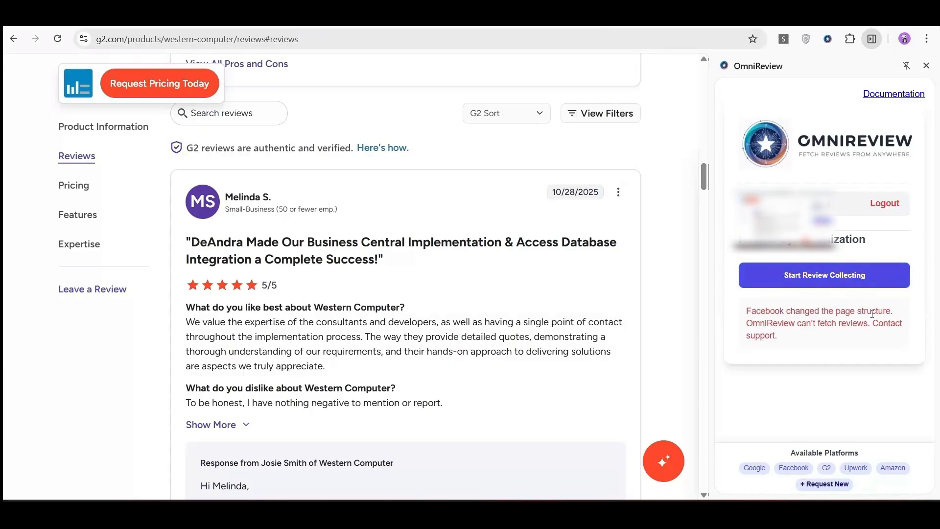
Start review collecting in the OmniReview extension and go through Western Computer's reviews on G2 to gather them.
{"action": "left_click", "coordinate": [827, 277]}
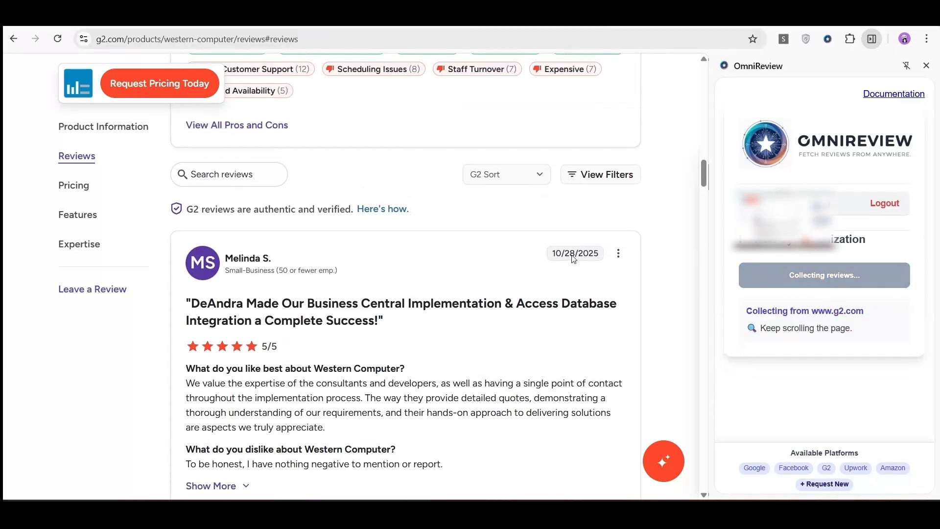
{"action": "scroll", "coordinate": [574, 259], "scroll_direction": "down", "scroll_amount": 9}
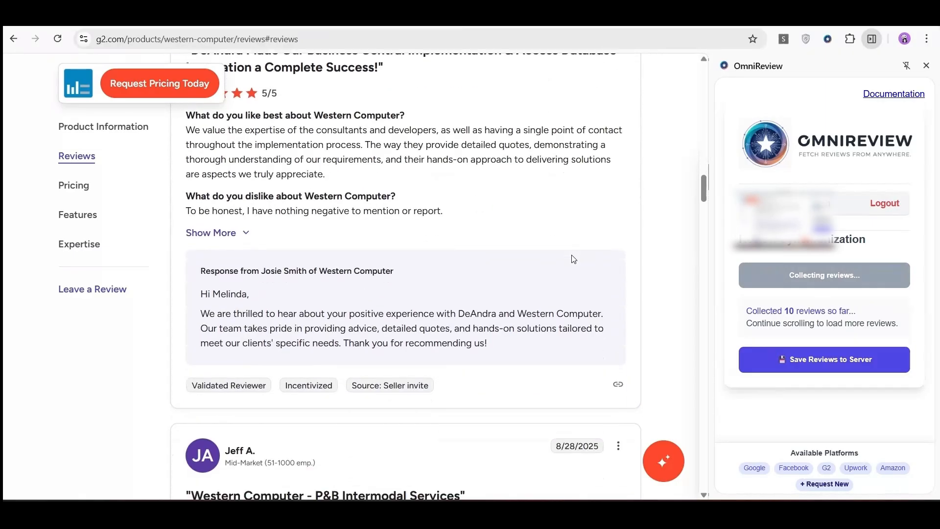
{"action": "scroll", "coordinate": [573, 260], "scroll_direction": "down", "scroll_amount": 10}
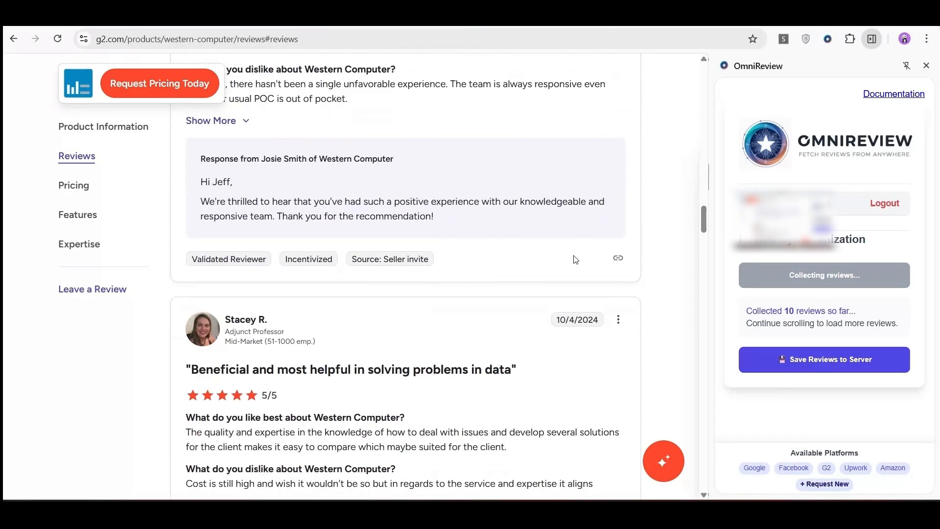
{"action": "scroll", "coordinate": [576, 260], "scroll_direction": "down", "scroll_amount": 20}
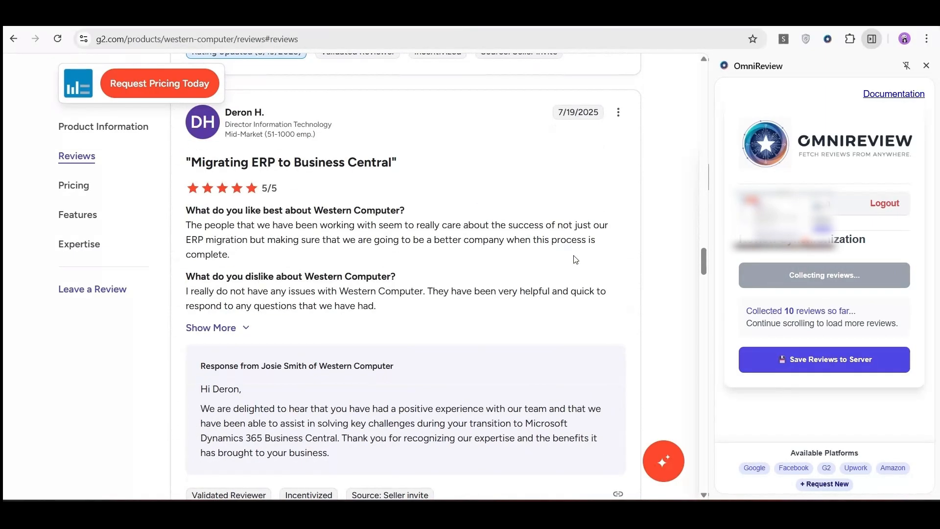
{"action": "scroll", "coordinate": [575, 260], "scroll_direction": "down", "scroll_amount": 20}
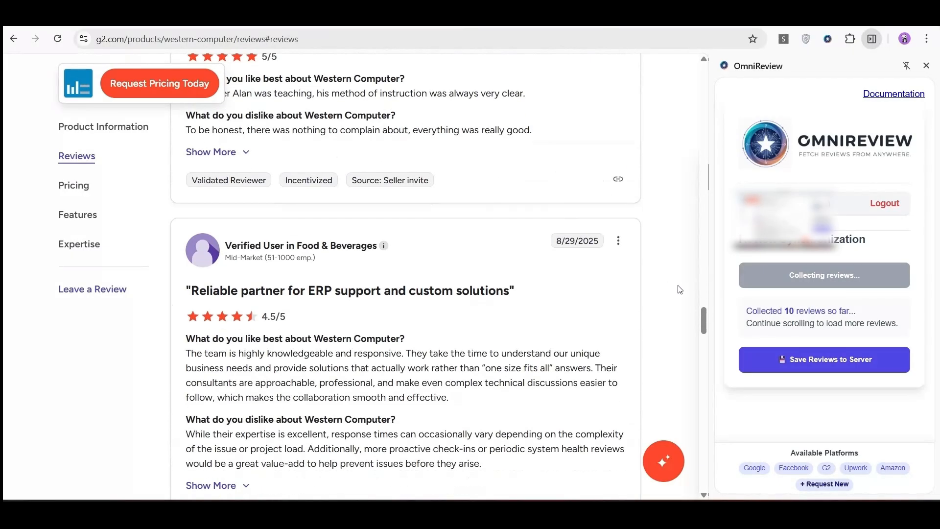
Reach the end of Western Computer's first page of G2 reviews and save the collected reviews to the server.
{"action": "scroll", "coordinate": [710, 330], "scroll_direction": "down", "scroll_amount": 18}
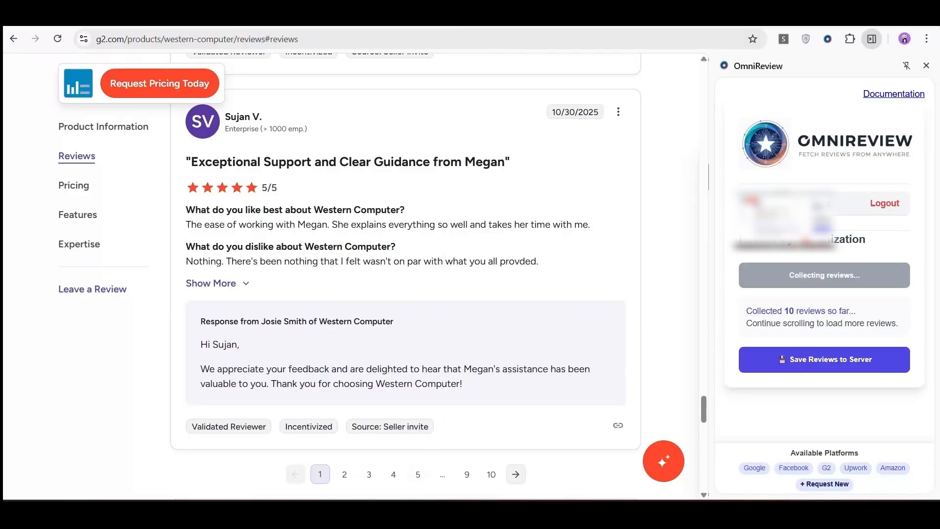
{"action": "left_click", "coordinate": [865, 356]}
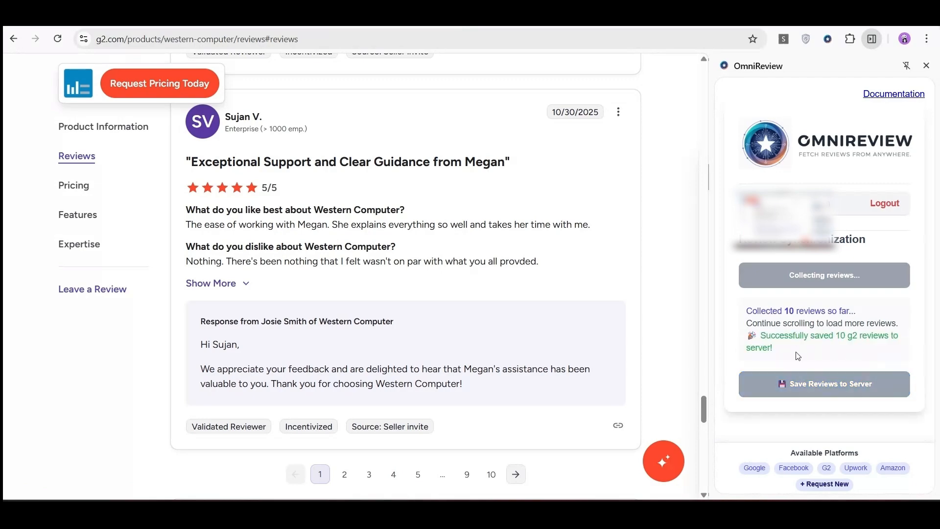
{"action": "left_click_drag", "start_coordinate": [773, 349], "coordinate": [746, 335]}
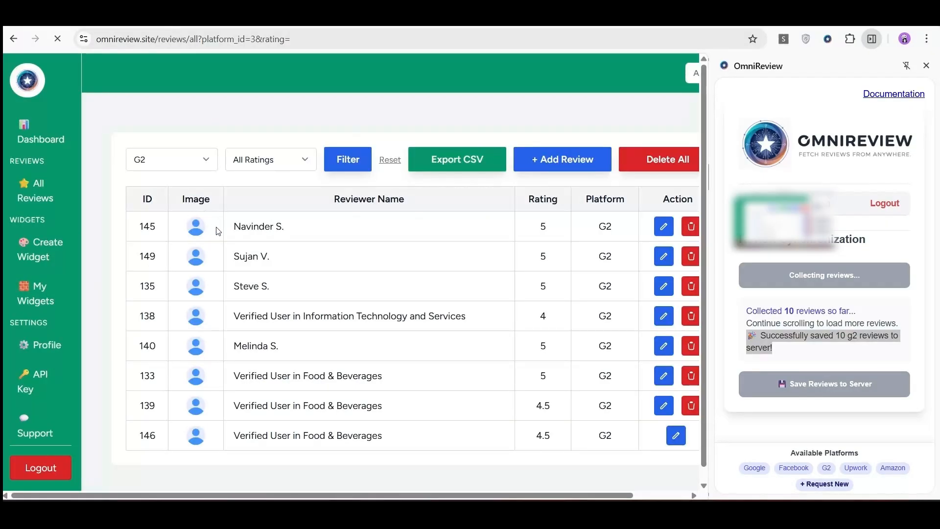
Check the list of saved reviews filtered by G2 in the OmniReview dashboard.
{"action": "scroll", "coordinate": [507, 226], "scroll_direction": "down", "scroll_amount": 3}
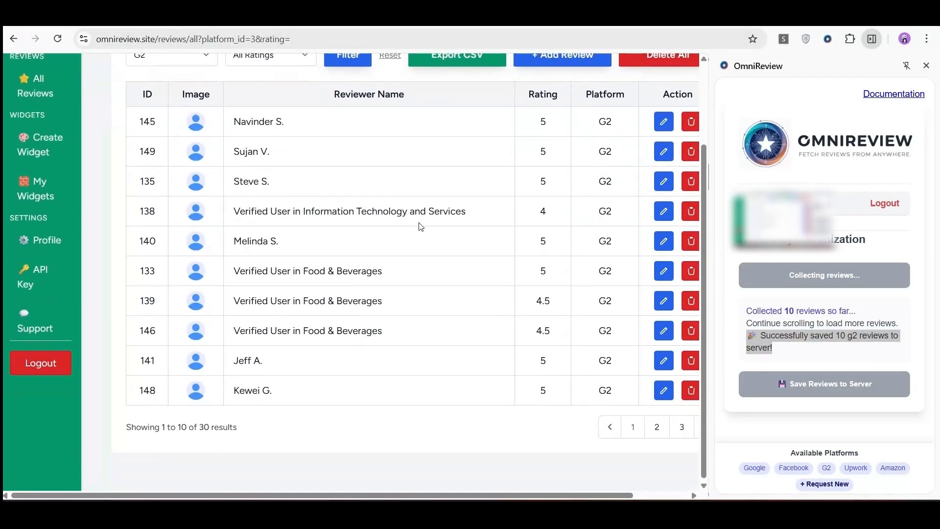
{"action": "scroll", "coordinate": [419, 224], "scroll_direction": "up", "scroll_amount": 2}
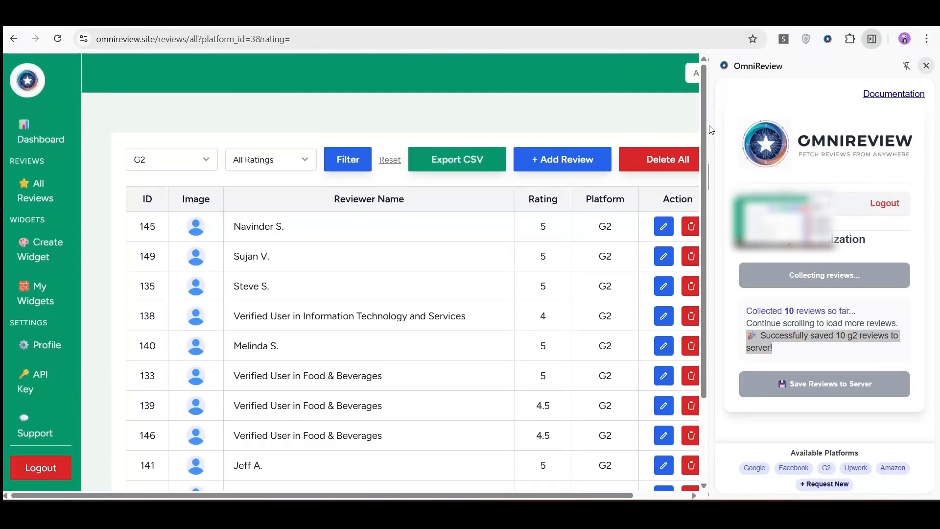
{"action": "scroll", "coordinate": [445, 264], "scroll_direction": "down", "scroll_amount": 2}
{"action": "left_click_drag", "start_coordinate": [601, 128], "coordinate": [612, 179]}
{"action": "left_click", "coordinate": [517, 168]}
{"action": "scroll", "coordinate": [409, 172], "scroll_direction": "up", "scroll_amount": 2}
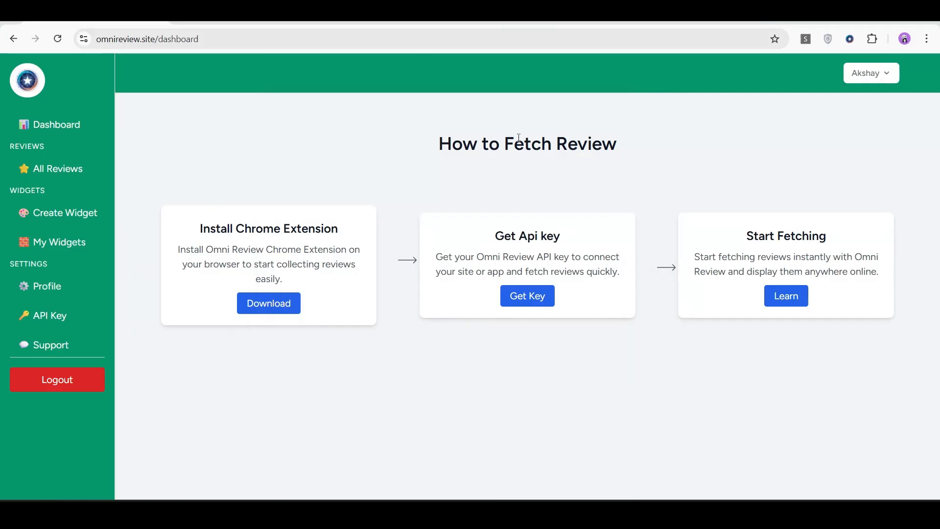
Start creating a new widget and name it Test Widget.
{"action": "left_click", "coordinate": [47, 217]}
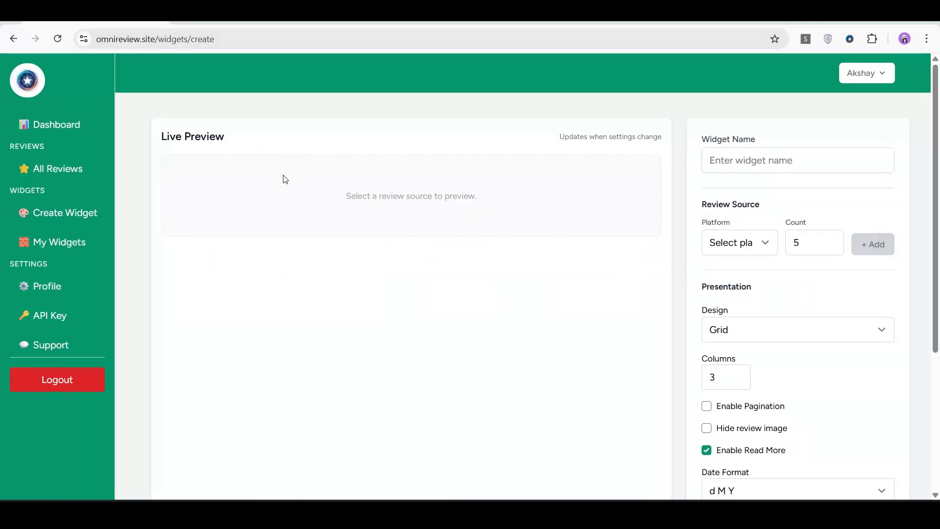
{"action": "left_click", "coordinate": [737, 161]}
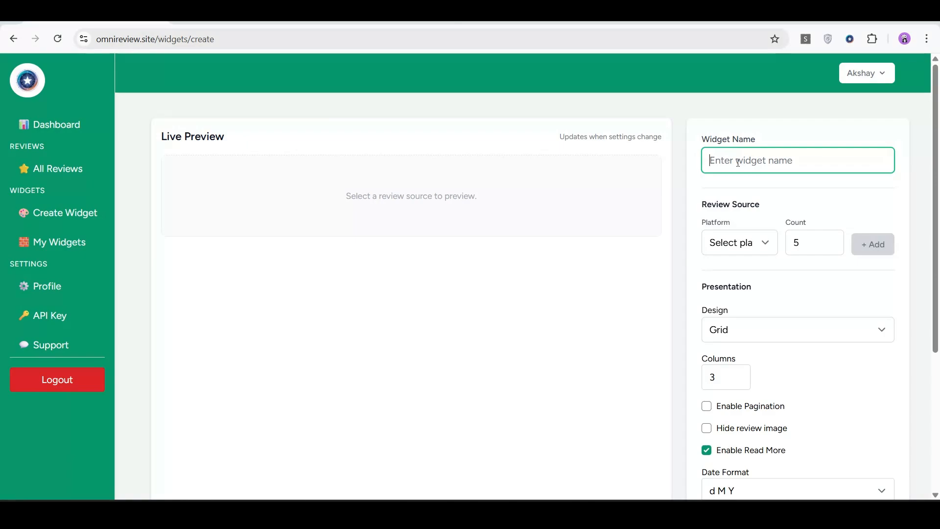
{"action": "type", "text": "Test Widget"}
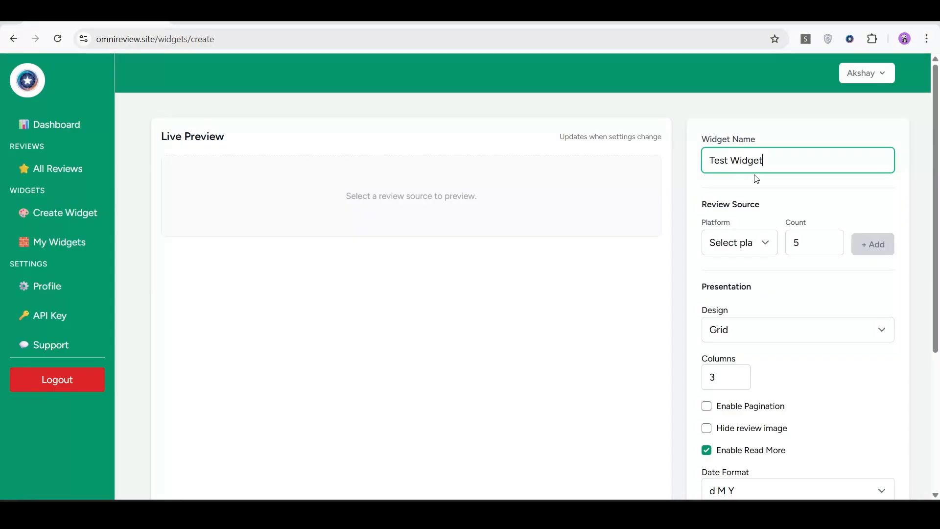
Add G2 as the widget's review source with a count of 5 and check the review cards in the live preview.
{"action": "scroll", "coordinate": [759, 228], "scroll_direction": "down", "scroll_amount": 2}
{"action": "scroll", "coordinate": [748, 207], "scroll_direction": "up", "scroll_amount": 1}
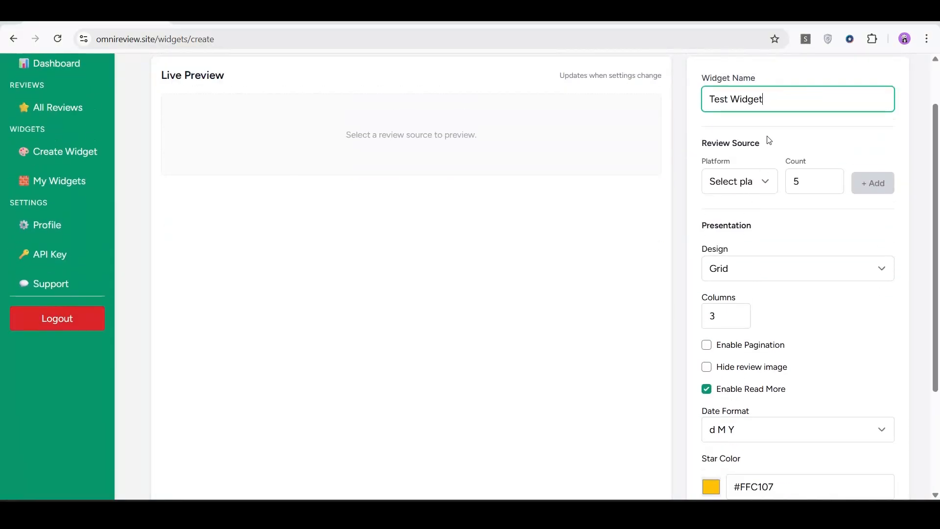
{"action": "left_click_drag", "start_coordinate": [767, 145], "coordinate": [700, 142]}
{"action": "left_click", "coordinate": [699, 149]}
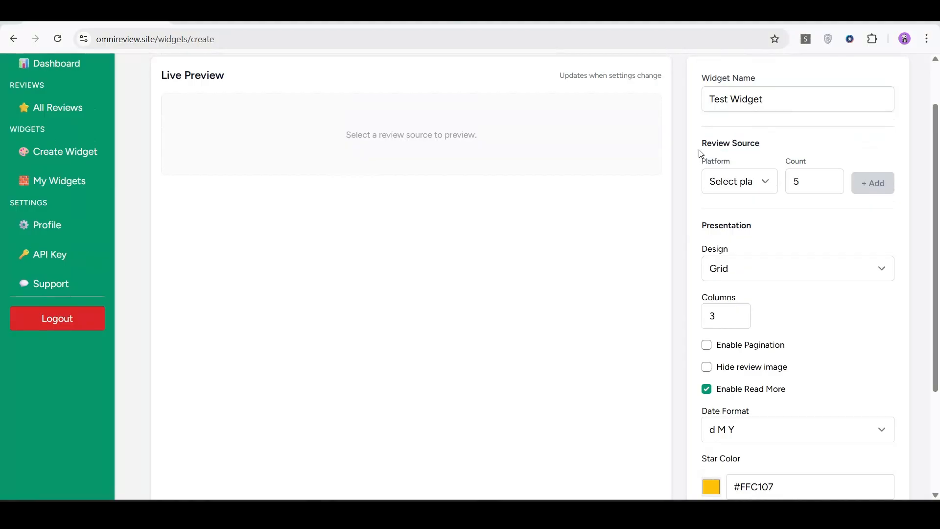
{"action": "left_click", "coordinate": [774, 189]}
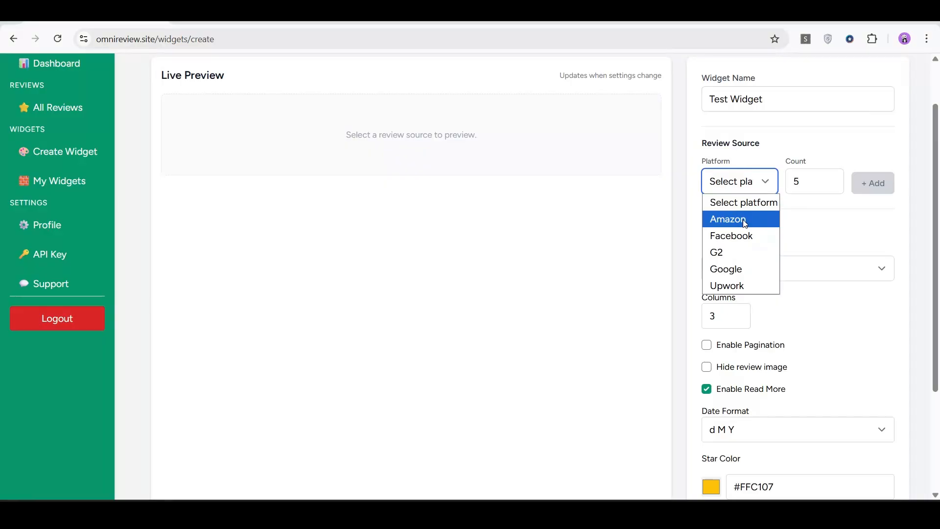
{"action": "left_click", "coordinate": [739, 253]}
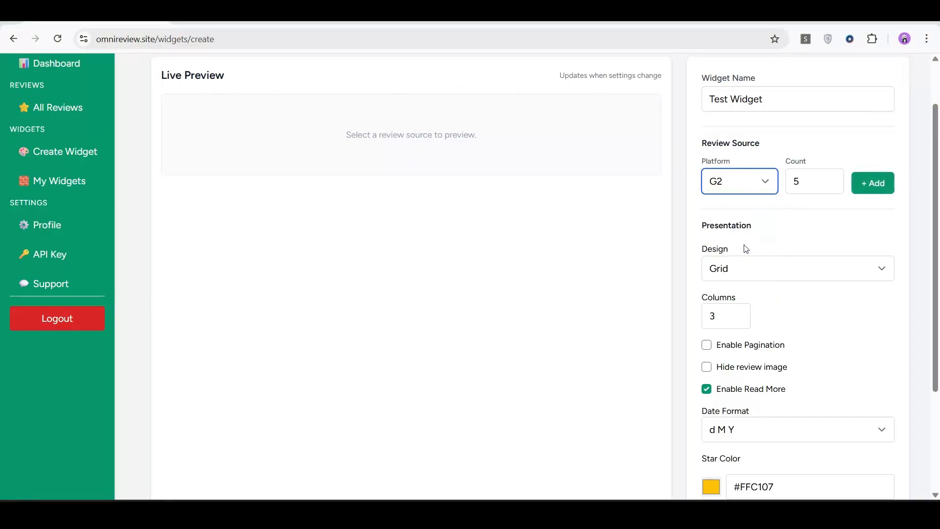
{"action": "left_click_drag", "start_coordinate": [808, 183], "coordinate": [793, 180]}
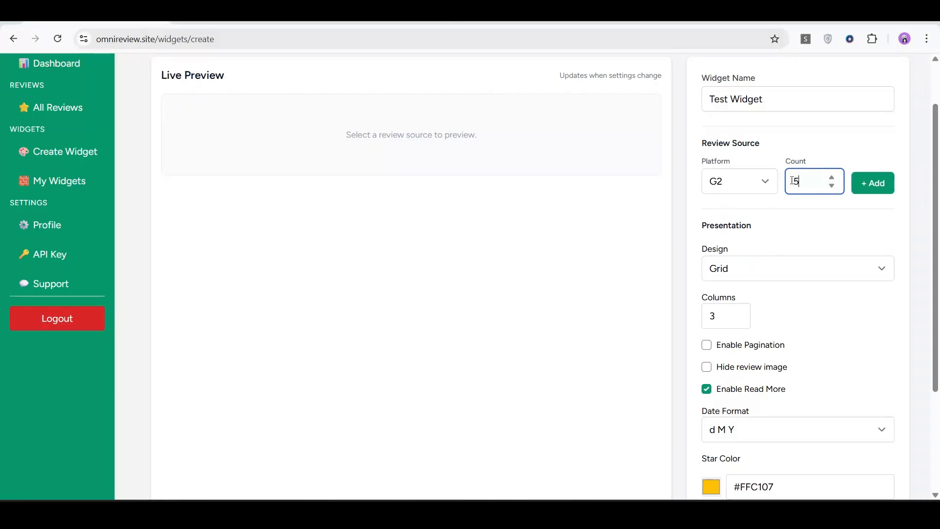
{"action": "left_click", "coordinate": [872, 182]}
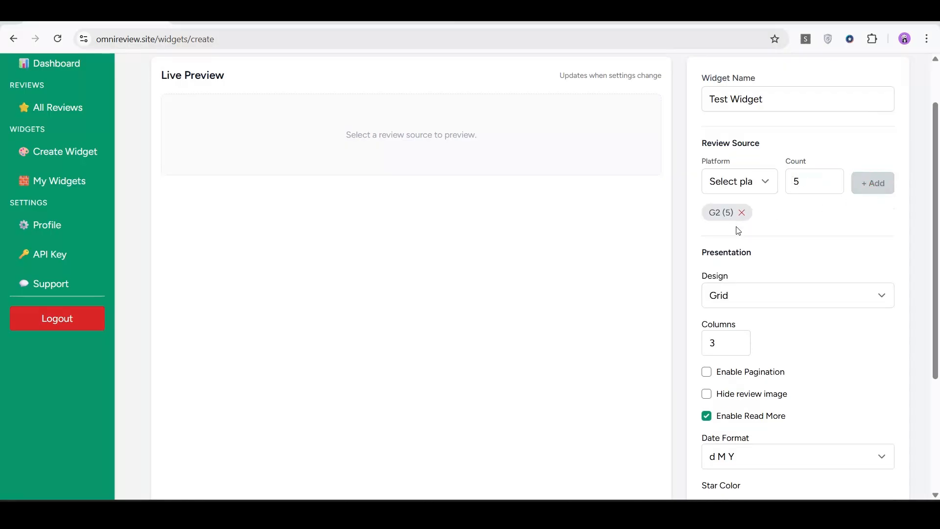
{"action": "scroll", "coordinate": [738, 230], "scroll_direction": "down", "scroll_amount": 1}
{"action": "scroll", "coordinate": [554, 273], "scroll_direction": "up", "scroll_amount": 3}
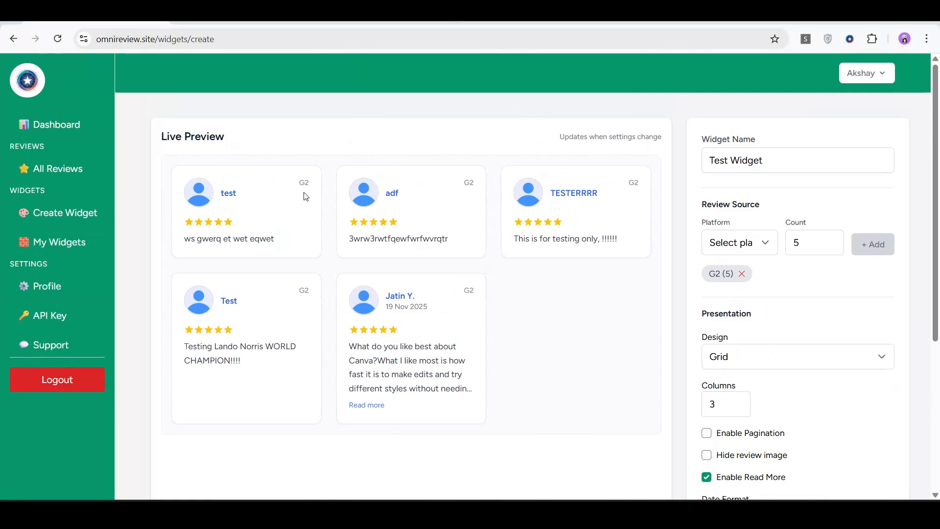
{"action": "double_click", "coordinate": [306, 185]}
{"action": "left_click", "coordinate": [319, 198]}
Try the Gallery, Badge, Popup and Fomo designs for the widget and return to the Grid design.
{"action": "scroll", "coordinate": [813, 255], "scroll_direction": "down", "scroll_amount": 1}
{"action": "left_click", "coordinate": [806, 298]}
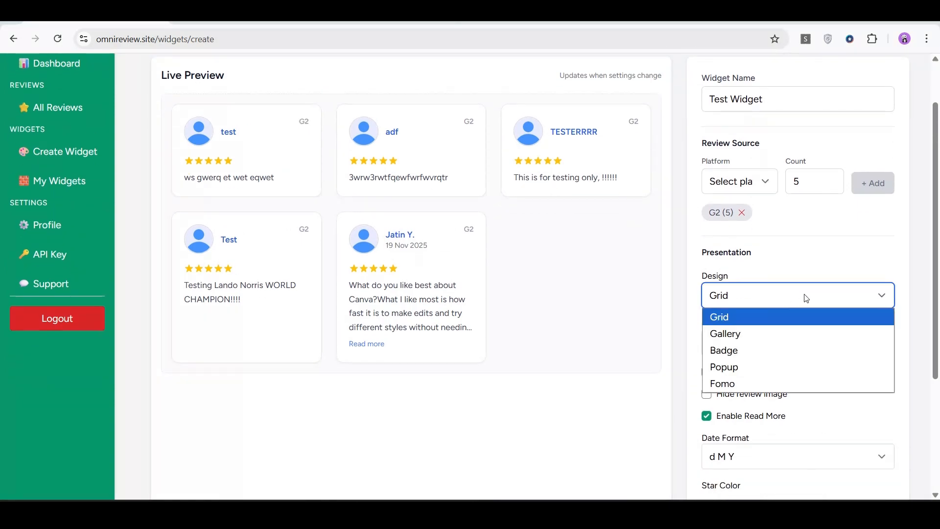
{"action": "left_click", "coordinate": [761, 333]}
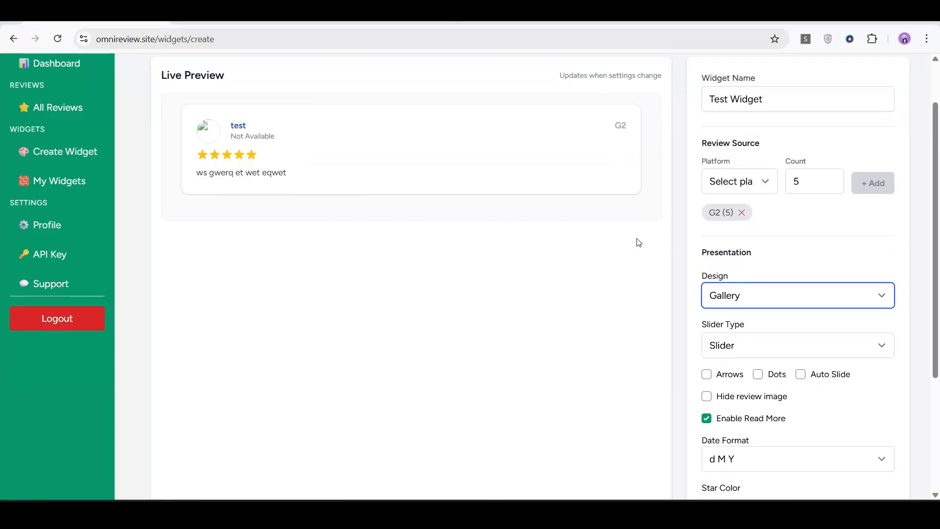
{"action": "left_click", "coordinate": [892, 288]}
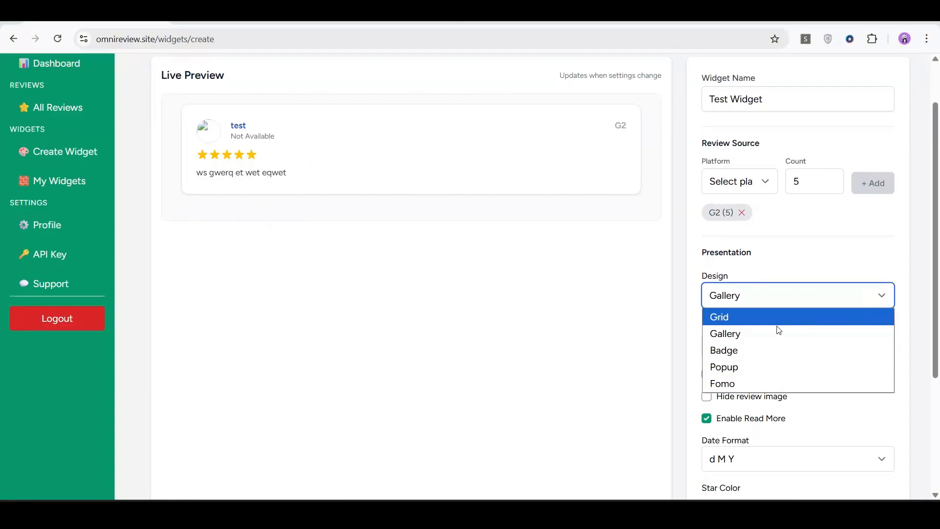
{"action": "left_click", "coordinate": [754, 349]}
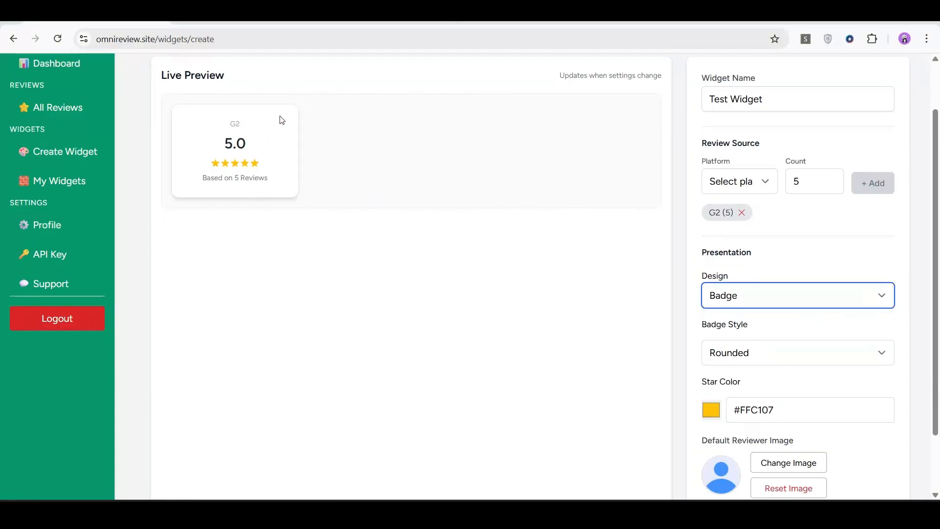
{"action": "left_click", "coordinate": [840, 300]}
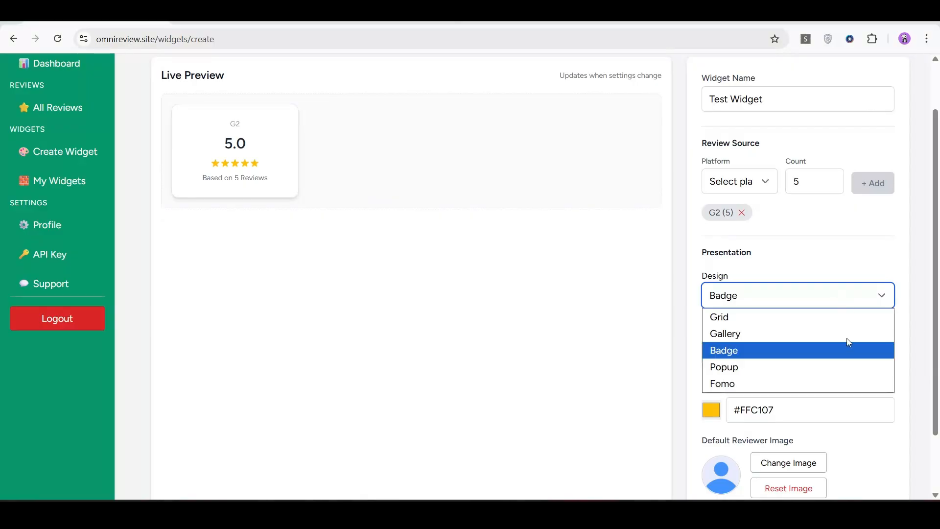
{"action": "left_click", "coordinate": [846, 333]}
{"action": "left_click", "coordinate": [845, 298]}
{"action": "left_click", "coordinate": [792, 368]}
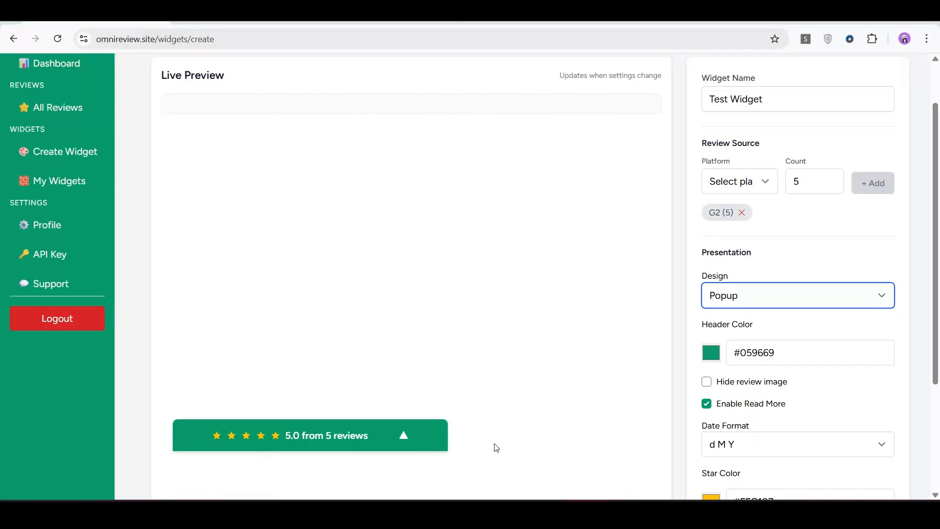
{"action": "left_click", "coordinate": [788, 294]}
{"action": "left_click", "coordinate": [744, 381]}
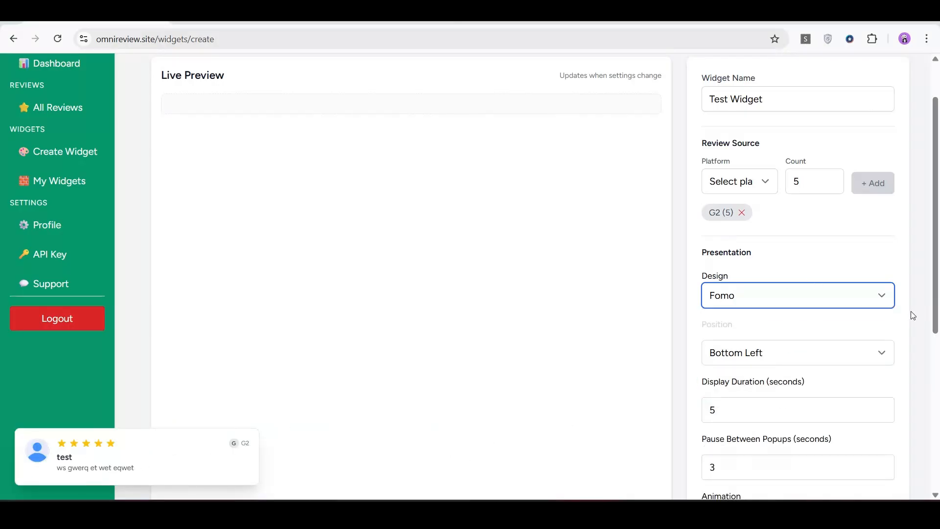
{"action": "left_click", "coordinate": [856, 297]}
{"action": "left_click", "coordinate": [737, 317]}
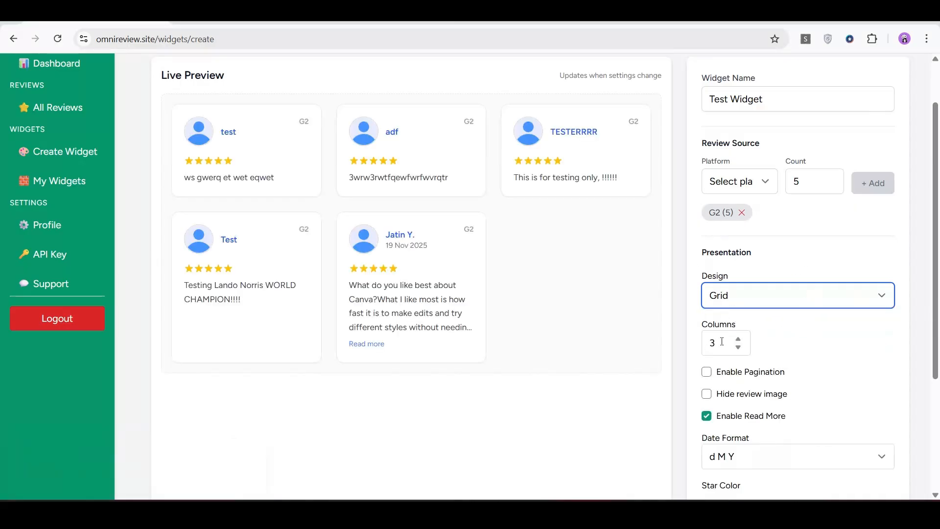
Try 4 columns in the widget's grid and set the column count back to 3.
{"action": "scroll", "coordinate": [721, 342], "scroll_direction": "down", "scroll_amount": 1}
{"action": "scroll", "coordinate": [722, 338], "scroll_direction": "up", "scroll_amount": 1}
{"action": "left_click_drag", "start_coordinate": [721, 345], "coordinate": [673, 344]}
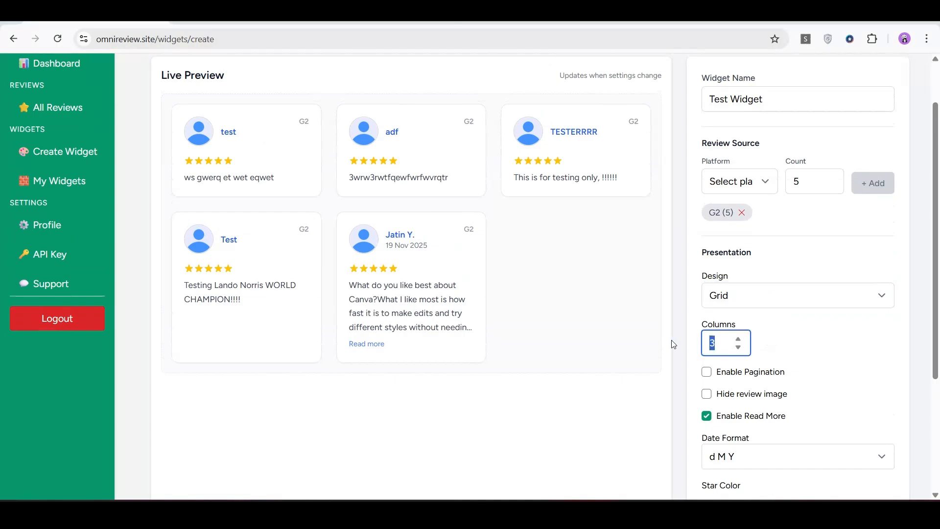
{"action": "type", "text": "4"}
{"action": "left_click", "coordinate": [798, 334]}
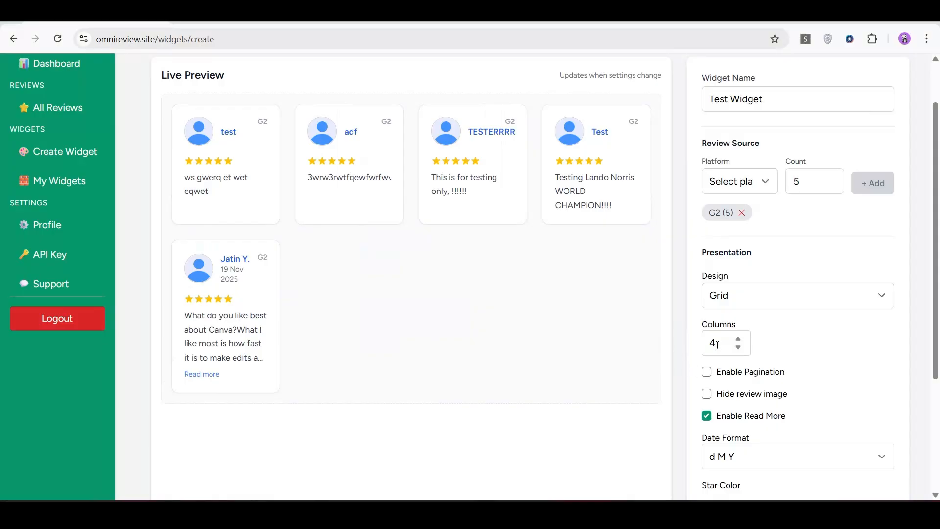
{"action": "left_click_drag", "start_coordinate": [717, 345], "coordinate": [703, 346]}
{"action": "type", "text": "3"}
{"action": "left_click", "coordinate": [917, 337]}
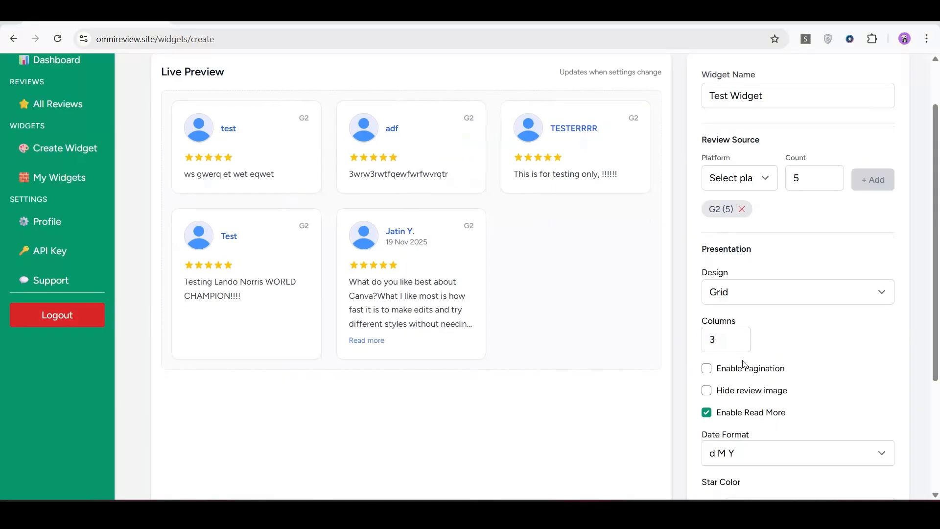
Try pagination on the review grid and turn it off again.
{"action": "scroll", "coordinate": [717, 343], "scroll_direction": "down", "scroll_amount": 3}
{"action": "scroll", "coordinate": [719, 279], "scroll_direction": "up", "scroll_amount": 3}
{"action": "left_click", "coordinate": [709, 373]}
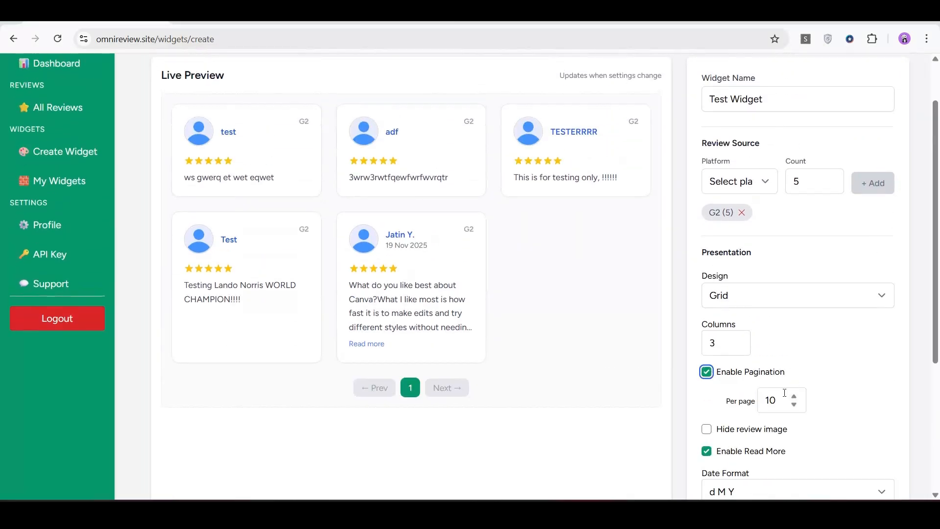
{"action": "left_click", "coordinate": [707, 372]}
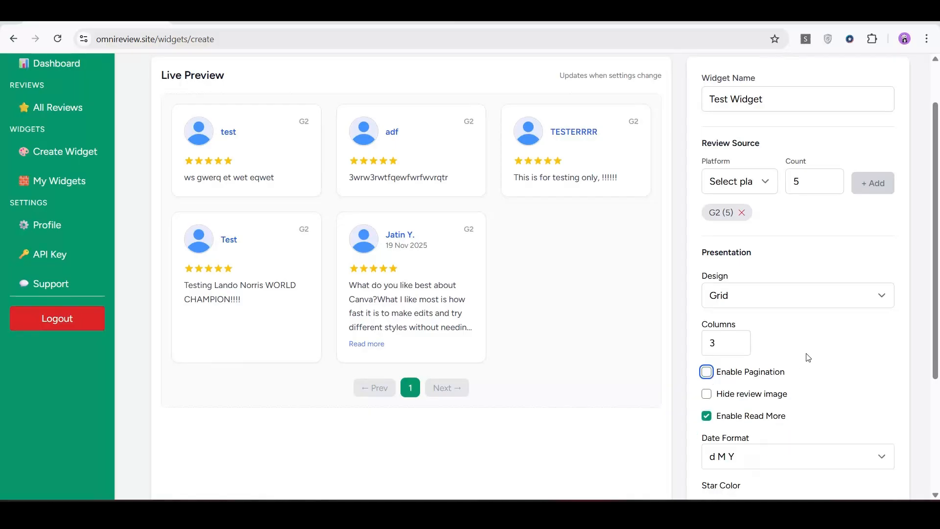
{"action": "scroll", "coordinate": [807, 356], "scroll_direction": "down", "scroll_amount": 2}
{"action": "scroll", "coordinate": [808, 357], "scroll_direction": "up", "scroll_amount": 2}
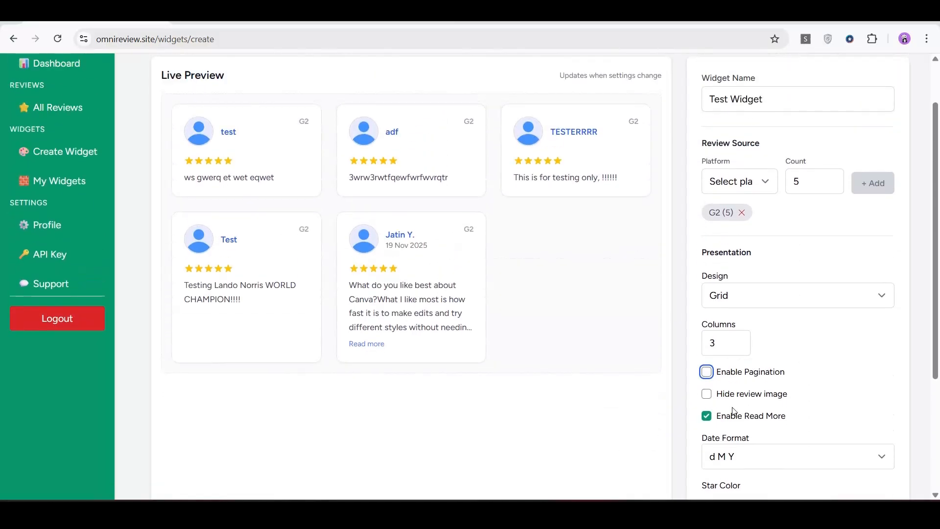
Try hiding the reviewer images in the widget and show them again.
{"action": "left_click", "coordinate": [706, 394]}
{"action": "scroll", "coordinate": [830, 385], "scroll_direction": "down", "scroll_amount": 1}
{"action": "scroll", "coordinate": [829, 385], "scroll_direction": "up", "scroll_amount": 1}
{"action": "scroll", "coordinate": [826, 421], "scroll_direction": "down", "scroll_amount": 3}
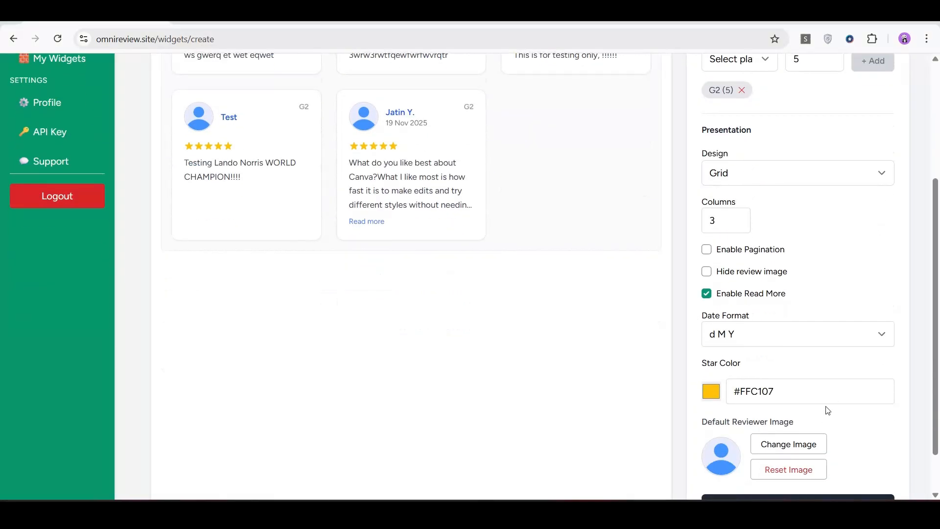
Look through the available review date formats and keep d M Y.
{"action": "left_click", "coordinate": [835, 337]}
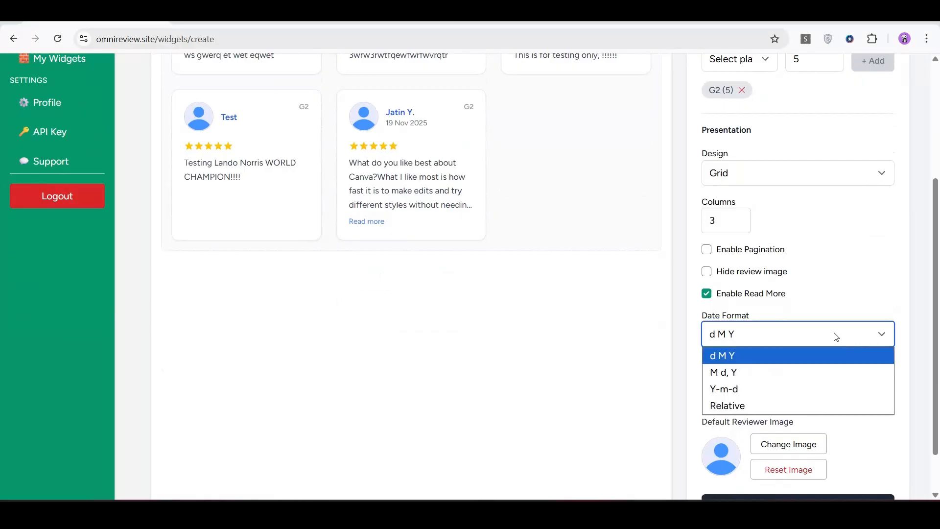
{"action": "left_click", "coordinate": [780, 361]}
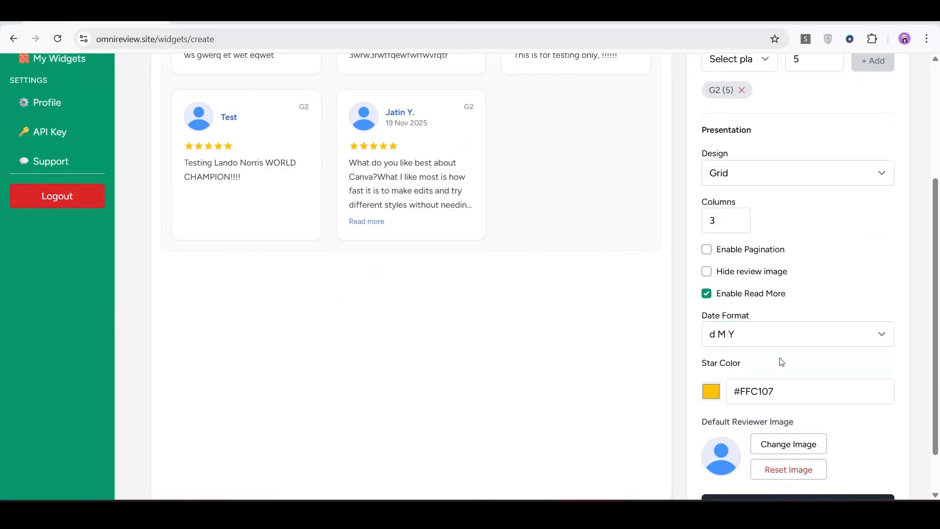
{"action": "scroll", "coordinate": [782, 362], "scroll_direction": "up", "scroll_amount": 3}
{"action": "scroll", "coordinate": [781, 360], "scroll_direction": "down", "scroll_amount": 3}
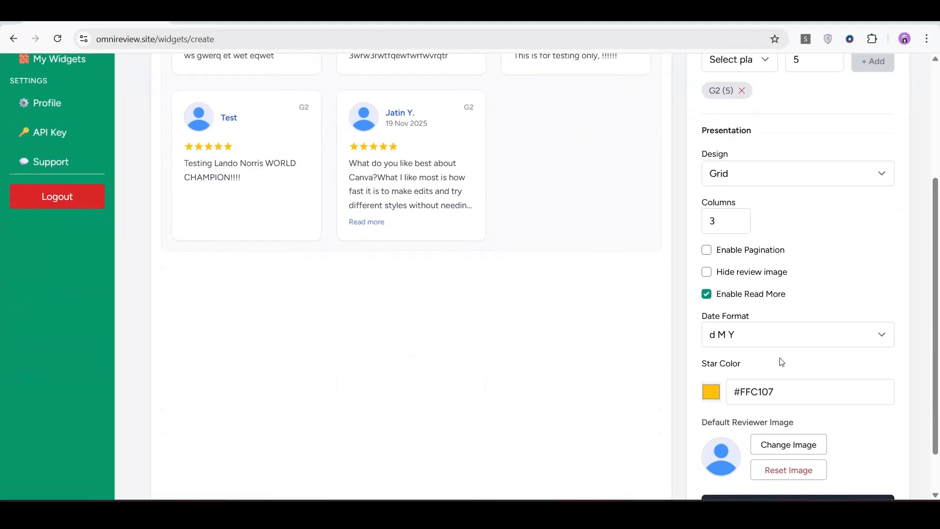
Set the widget's star color to #8c4065 and check the stars in the live preview.
{"action": "left_click", "coordinate": [712, 395]}
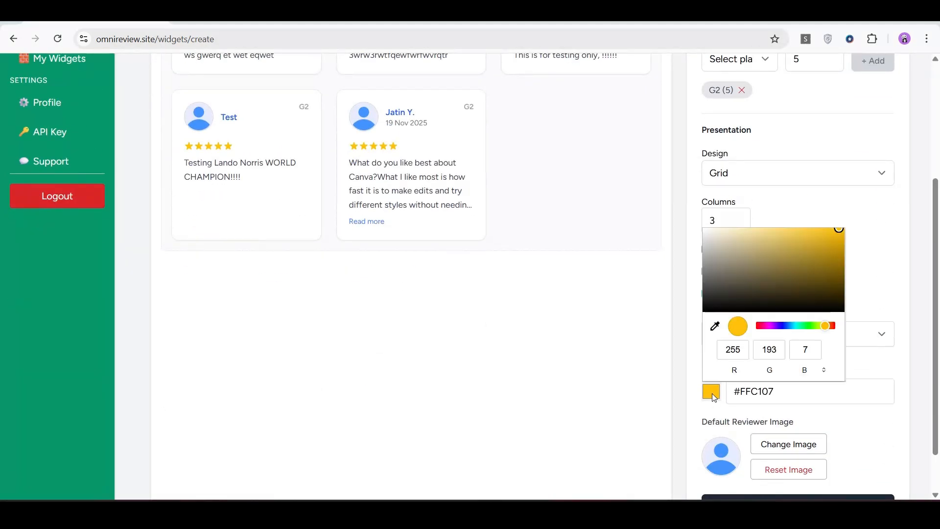
{"action": "left_click_drag", "start_coordinate": [826, 328], "coordinate": [764, 333]}
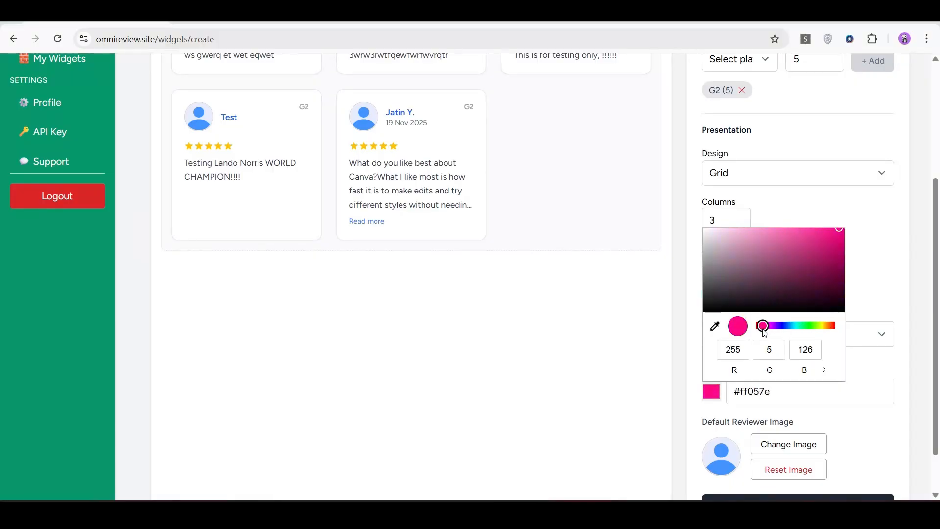
{"action": "left_click", "coordinate": [779, 266]}
{"action": "left_click", "coordinate": [552, 350]}
{"action": "scroll", "coordinate": [551, 351], "scroll_direction": "up", "scroll_amount": 5}
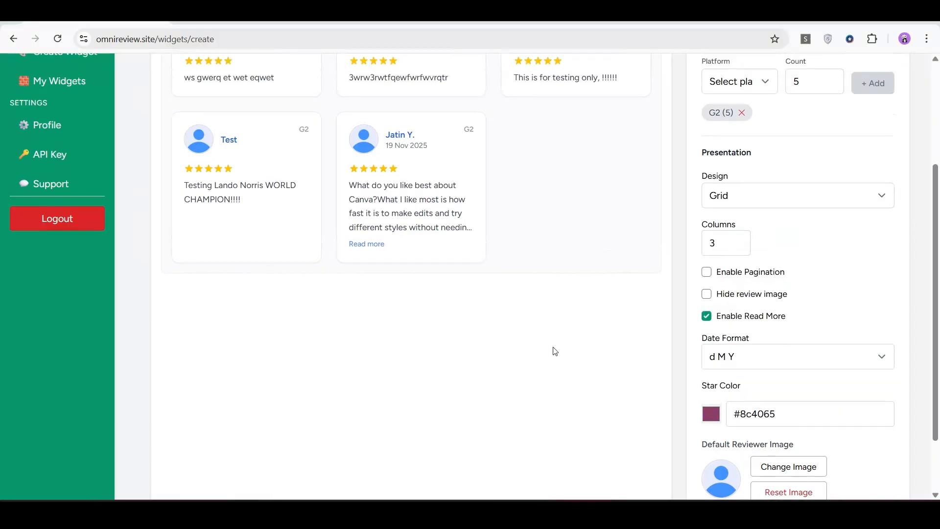
{"action": "scroll", "coordinate": [554, 352], "scroll_direction": "down", "scroll_amount": 4}
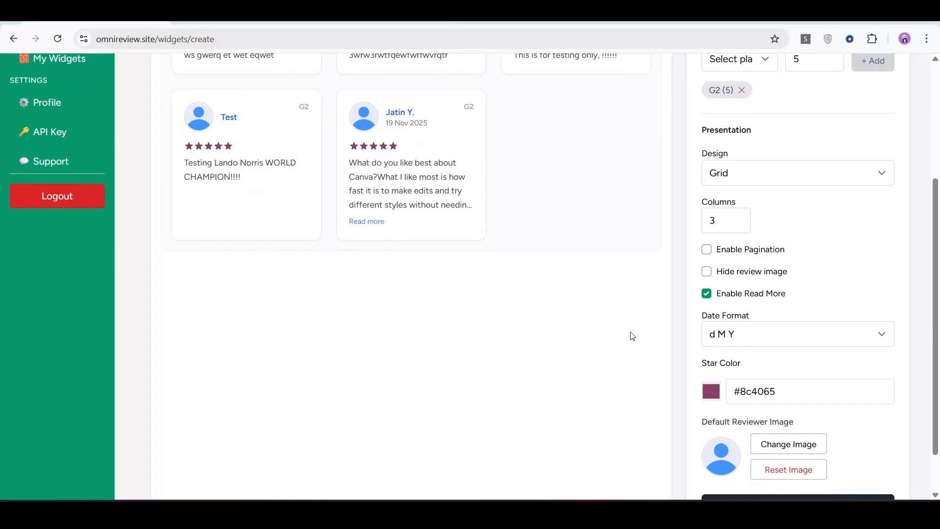
{"action": "scroll", "coordinate": [687, 342], "scroll_direction": "down", "scroll_amount": 1}
{"action": "scroll", "coordinate": [687, 342], "scroll_direction": "up", "scroll_amount": 4}
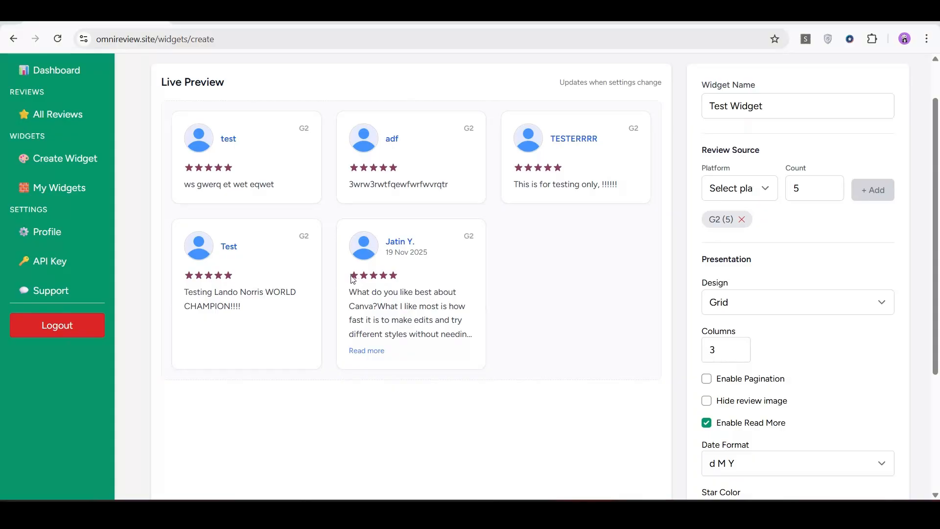
{"action": "scroll", "coordinate": [529, 294], "scroll_direction": "down", "scroll_amount": 4}
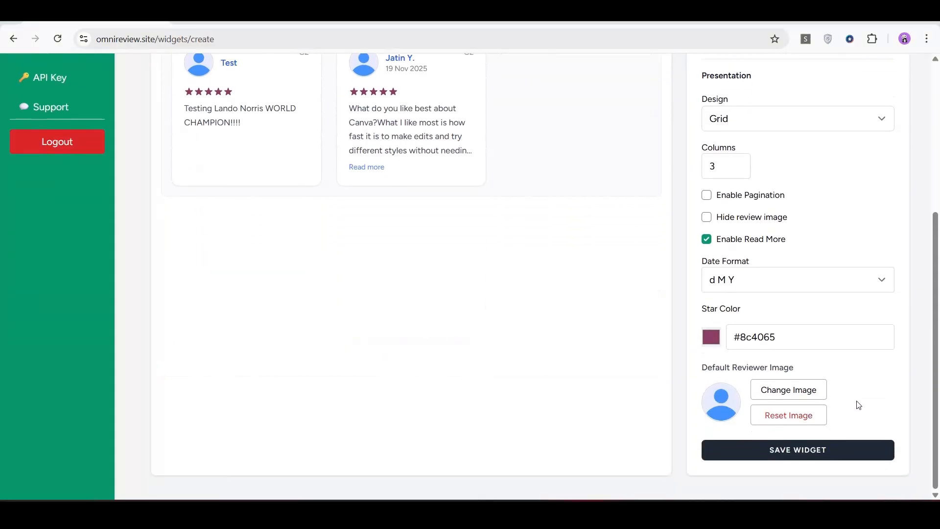
Save Test Widget and copy the embed code of the widget with ID 15.
{"action": "left_click", "coordinate": [780, 454]}
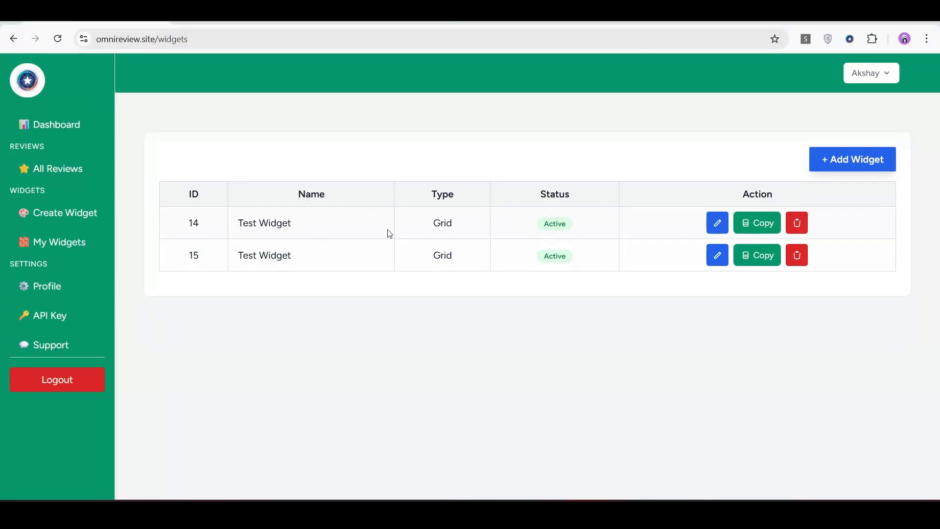
{"action": "left_click", "coordinate": [758, 233]}
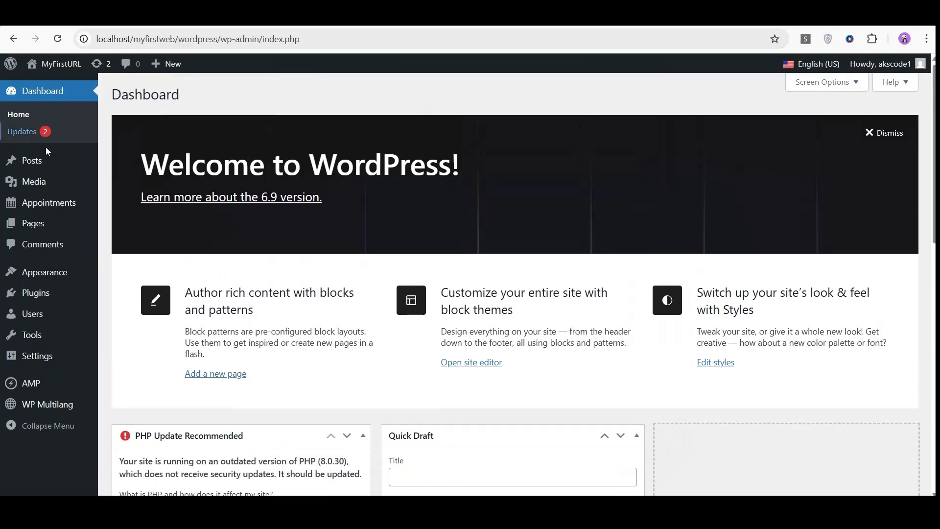
Switch to the WordPress admin and open the post "Test tiste" for editing.
{"action": "mouse_move", "coordinate": [33, 168]}
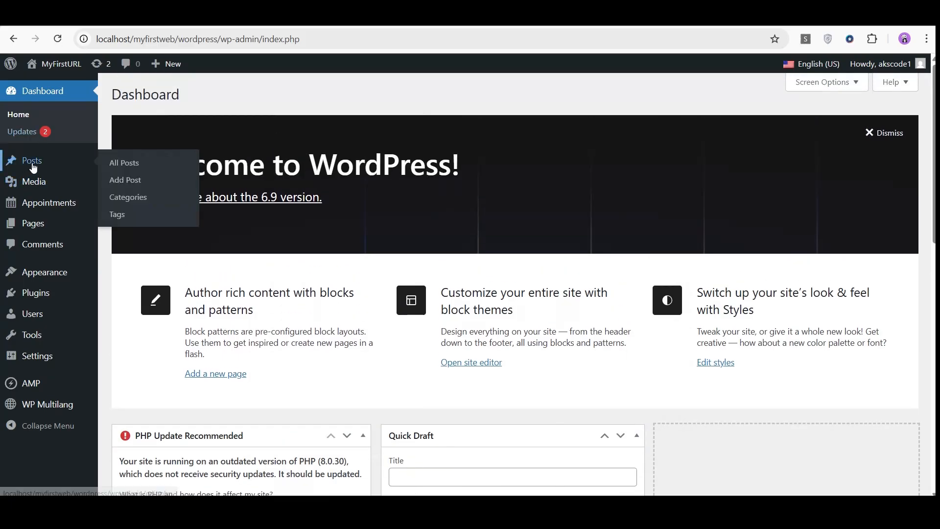
{"action": "left_click", "coordinate": [131, 167]}
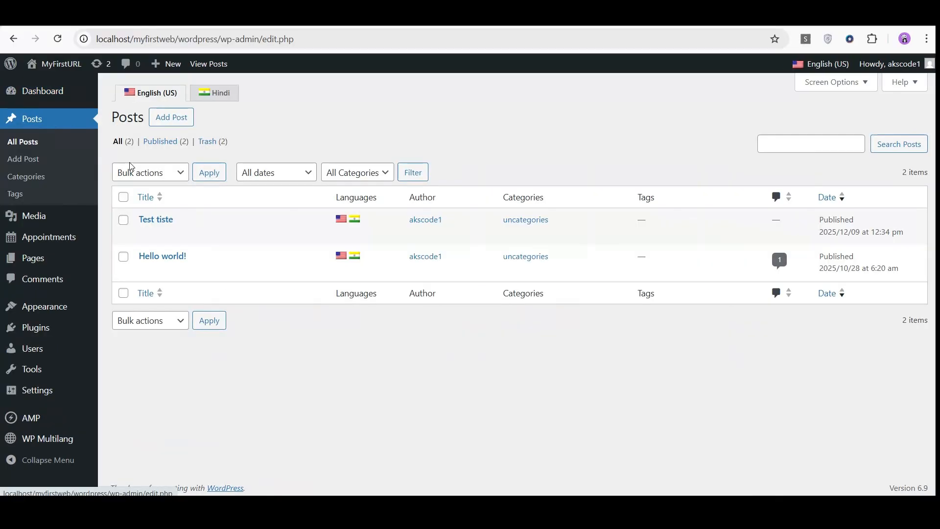
{"action": "left_click", "coordinate": [143, 235]}
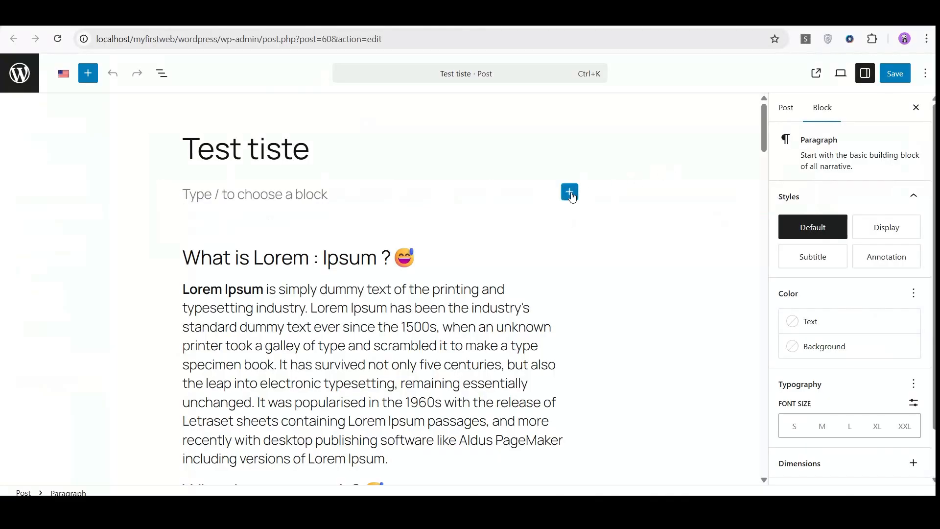
Insert a Custom HTML block below the post title, paste the embed code for widget 15 and save the post.
{"action": "left_click", "coordinate": [569, 192]}
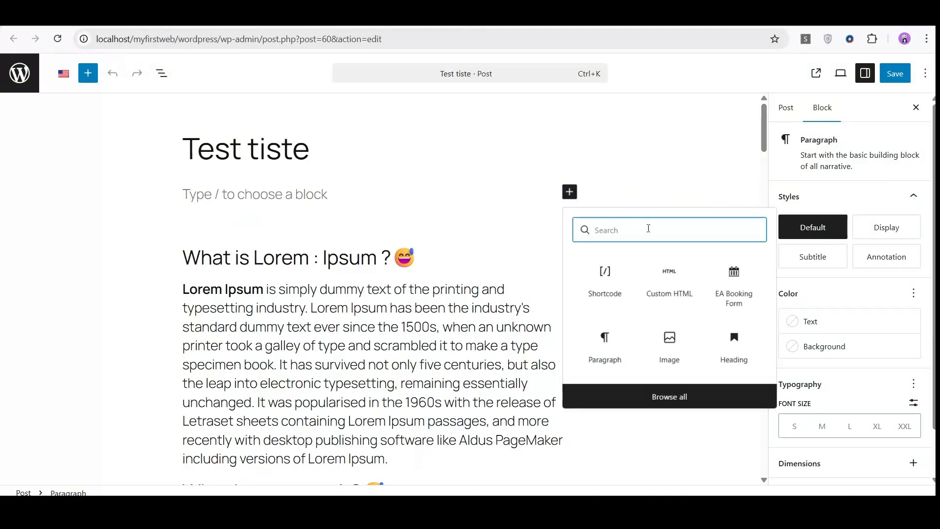
{"action": "left_click", "coordinate": [653, 293]}
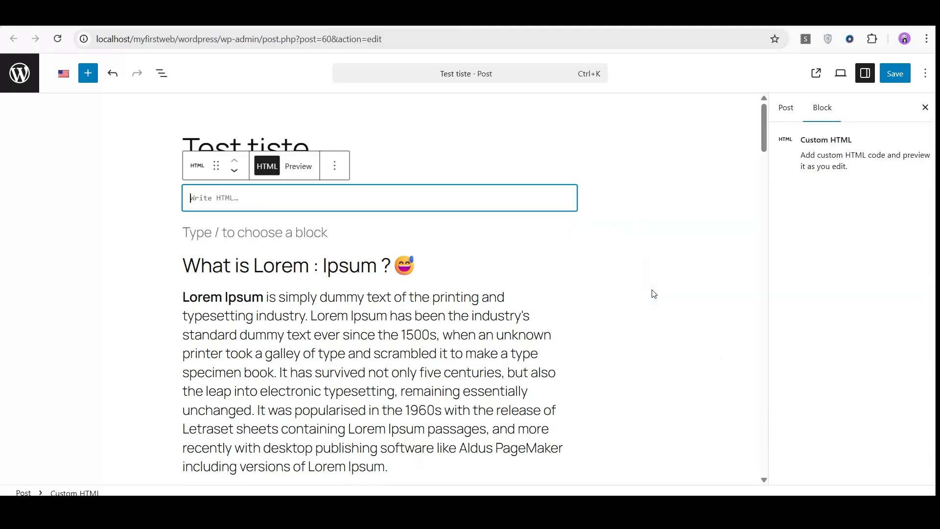
{"action": "right_click", "coordinate": [196, 197]}
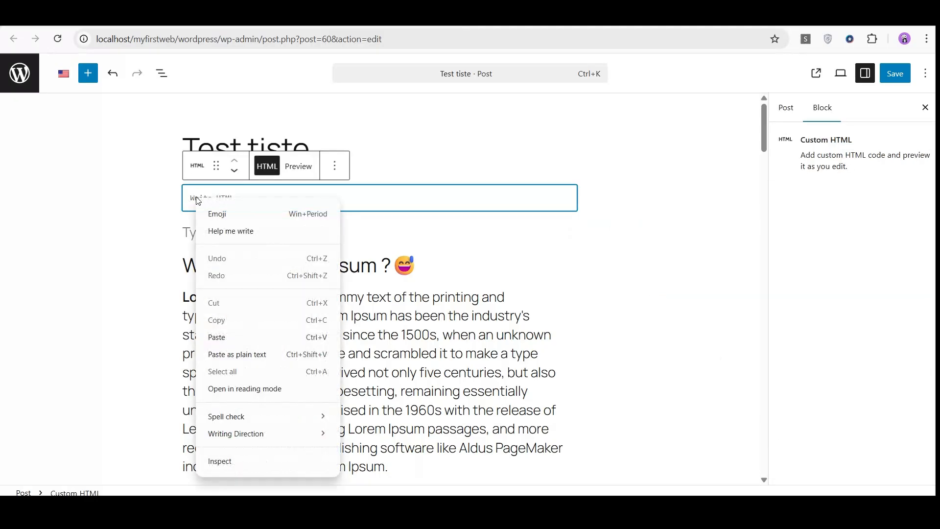
{"action": "left_click", "coordinate": [237, 334]}
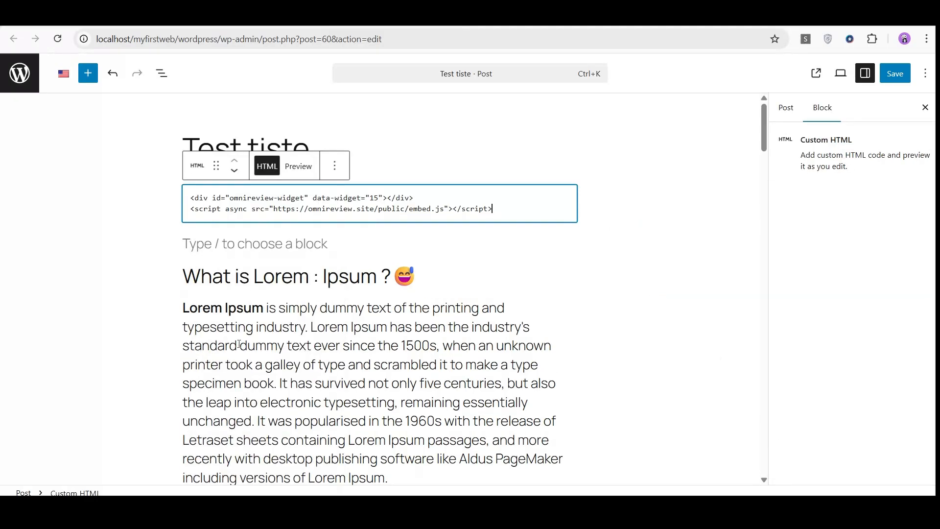
{"action": "left_click", "coordinate": [660, 253]}
{"action": "left_click", "coordinate": [897, 76]}
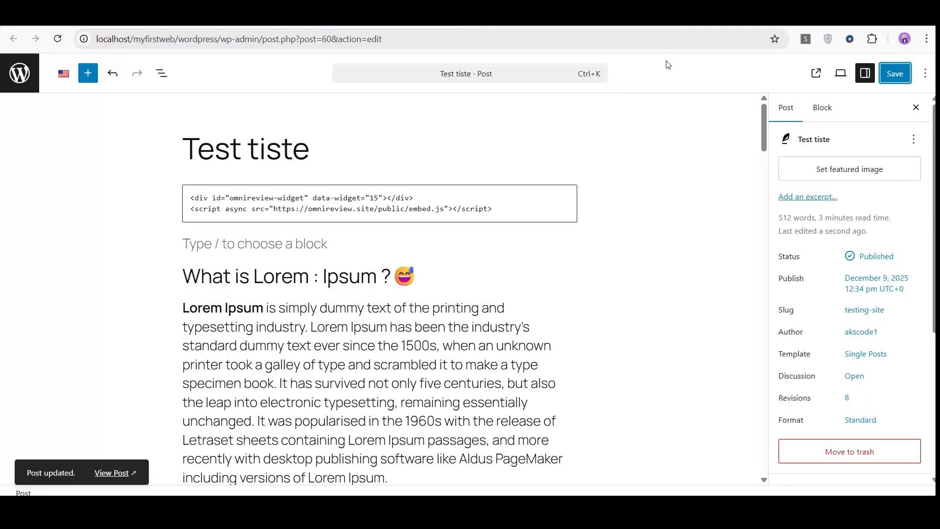
View the published post and examine the review widget above the table of contents.
{"action": "left_click", "coordinate": [816, 80]}
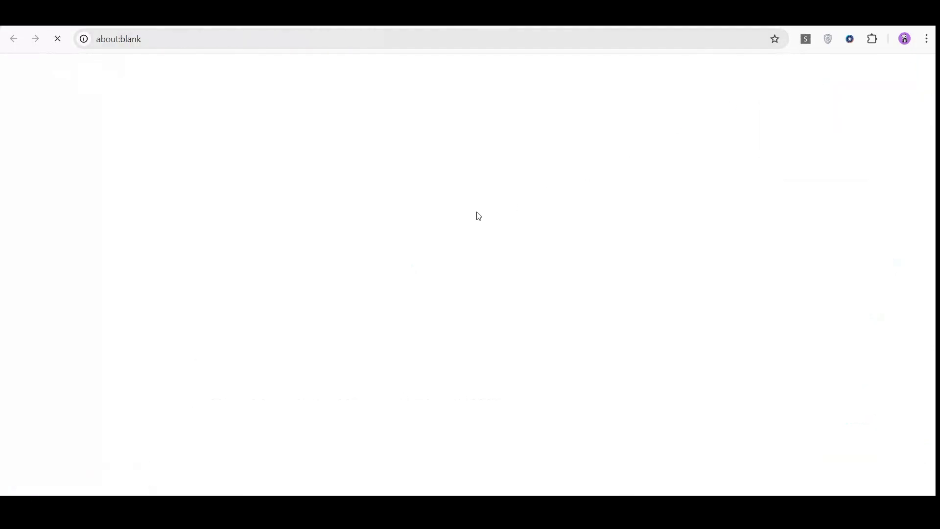
{"action": "scroll", "coordinate": [471, 216], "scroll_direction": "down", "scroll_amount": 3}
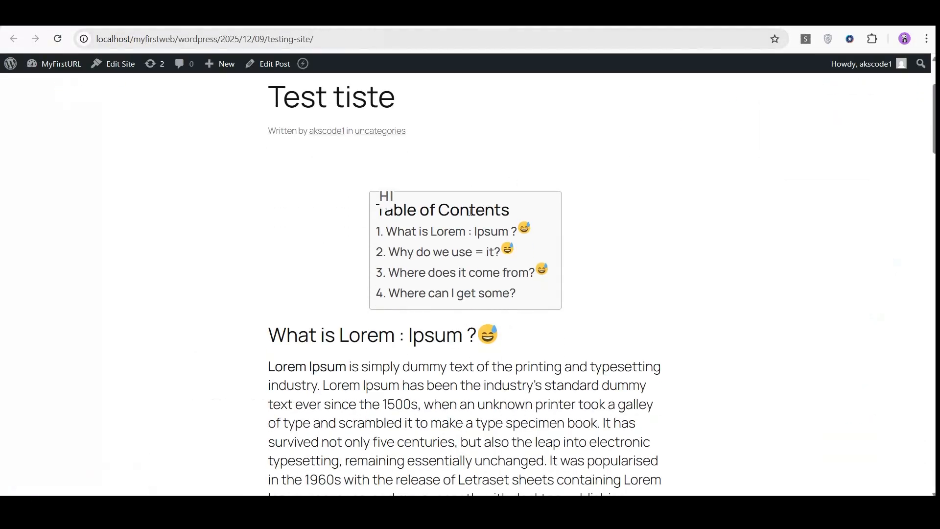
{"action": "scroll", "coordinate": [381, 227], "scroll_direction": "up", "scroll_amount": 3}
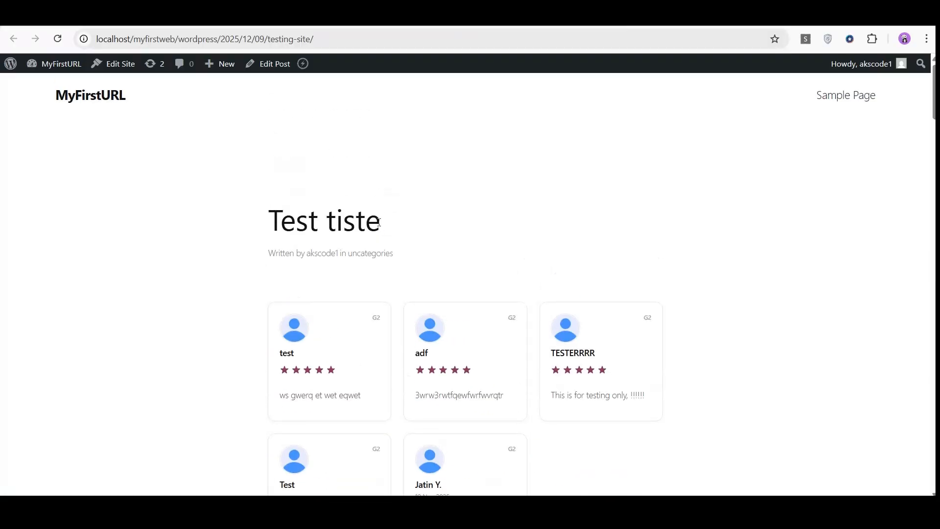
{"action": "scroll", "coordinate": [379, 222], "scroll_direction": "down", "scroll_amount": 4}
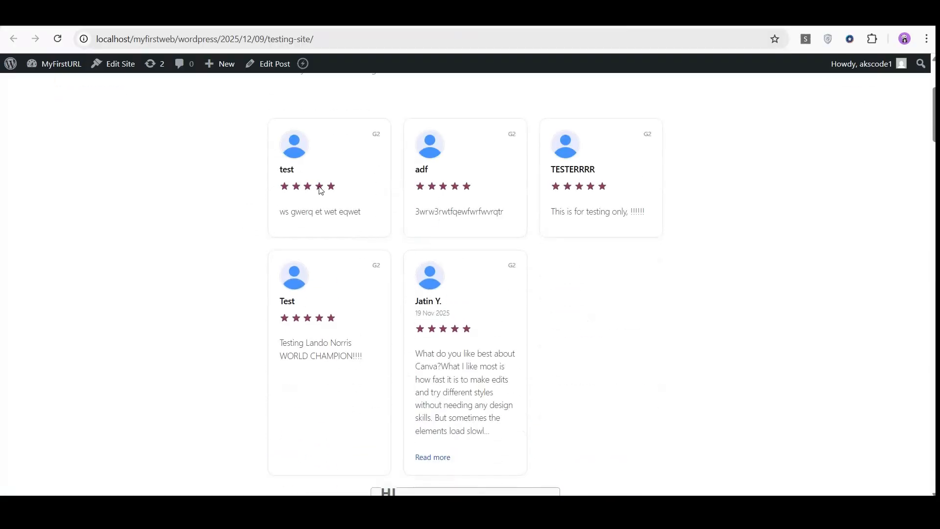
{"action": "scroll", "coordinate": [346, 190], "scroll_direction": "down", "scroll_amount": 3}
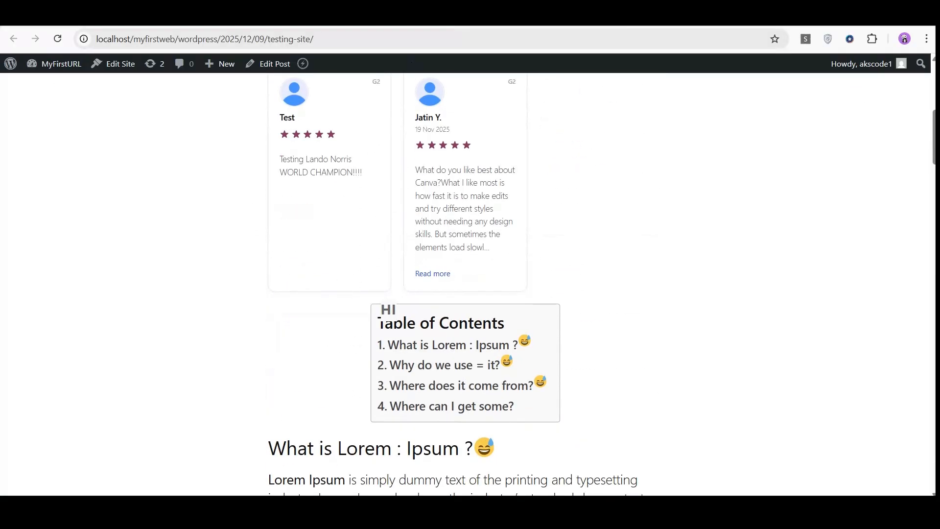
Return to the post editor and delete the Custom HTML block below the title.
{"action": "left_click", "coordinate": [346, 14]}
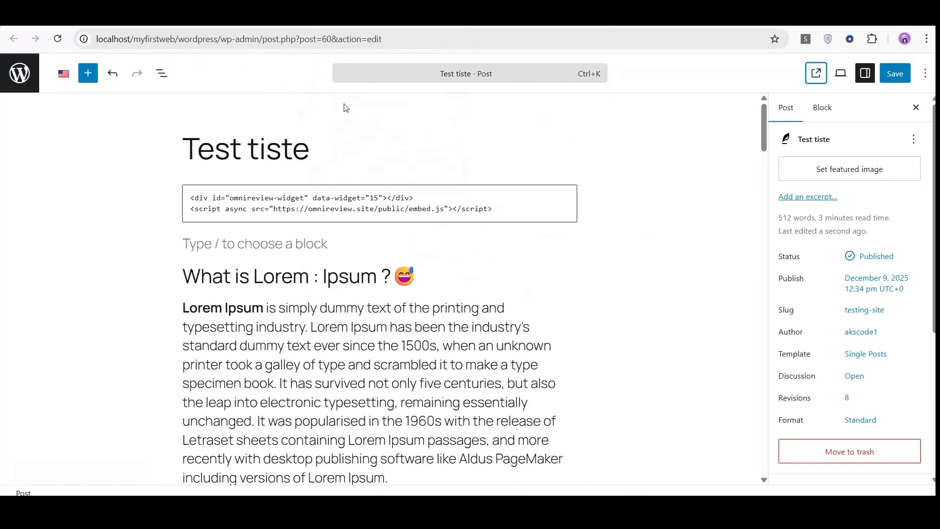
{"action": "left_click", "coordinate": [558, 211]}
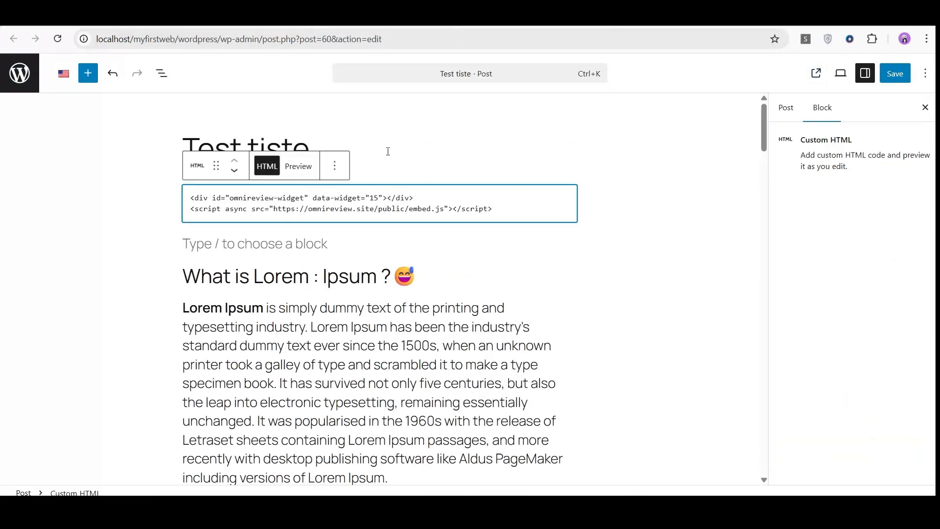
{"action": "left_click", "coordinate": [341, 166]}
{"action": "scroll", "coordinate": [382, 459], "scroll_direction": "down", "scroll_amount": 2}
{"action": "left_click", "coordinate": [376, 478]}
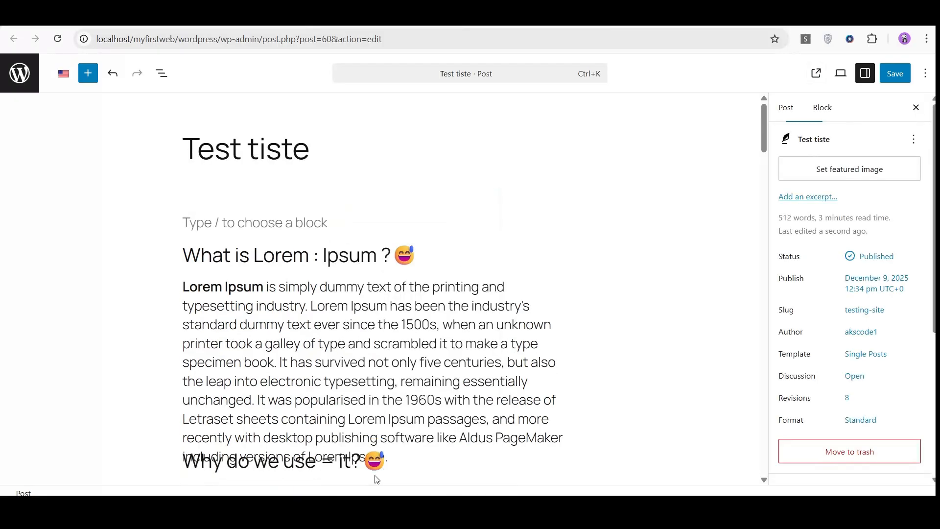
Replace the code in the Custom HTML block at the end of the post with widget 15's embed code and save the post.
{"action": "scroll", "coordinate": [397, 215], "scroll_direction": "down", "scroll_amount": 15}
{"action": "scroll", "coordinate": [330, 374], "scroll_direction": "up", "scroll_amount": 3}
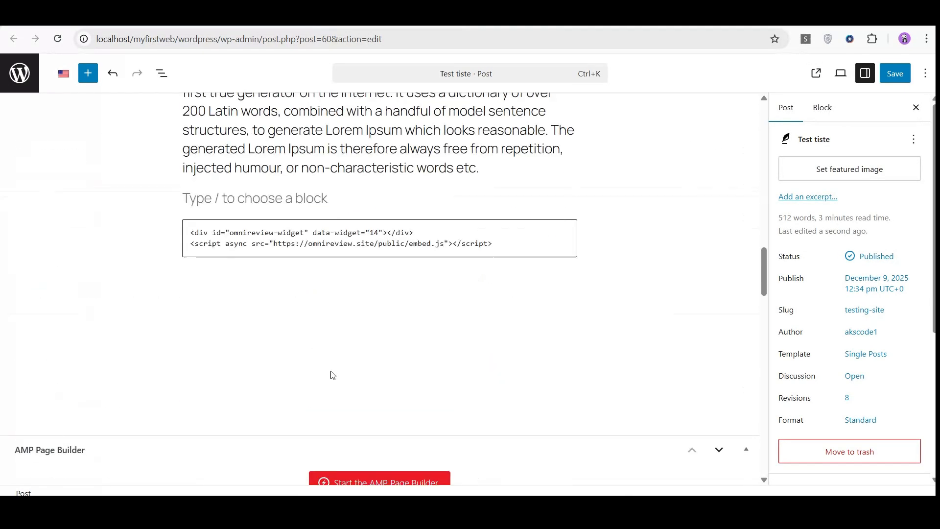
{"action": "left_click", "coordinate": [251, 302]}
{"action": "left_click", "coordinate": [448, 245]}
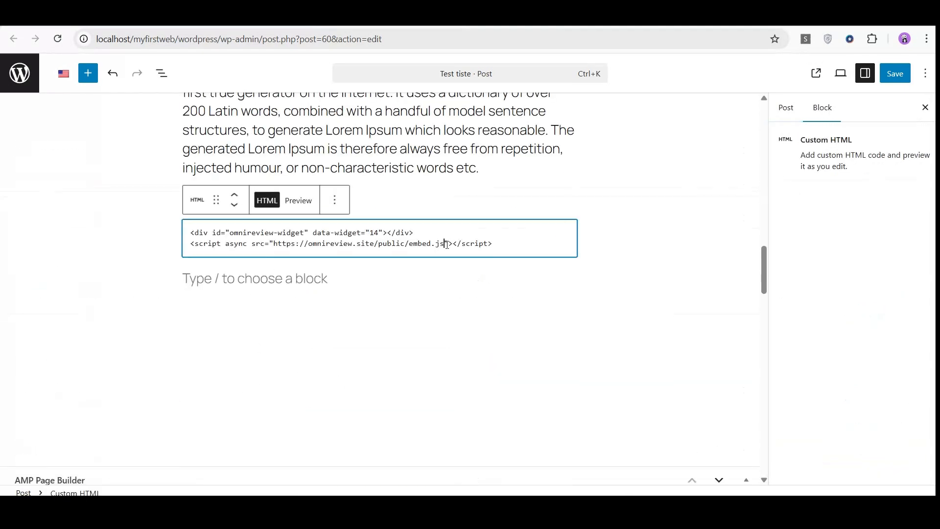
{"action": "left_click_drag", "start_coordinate": [506, 246], "coordinate": [191, 232]}
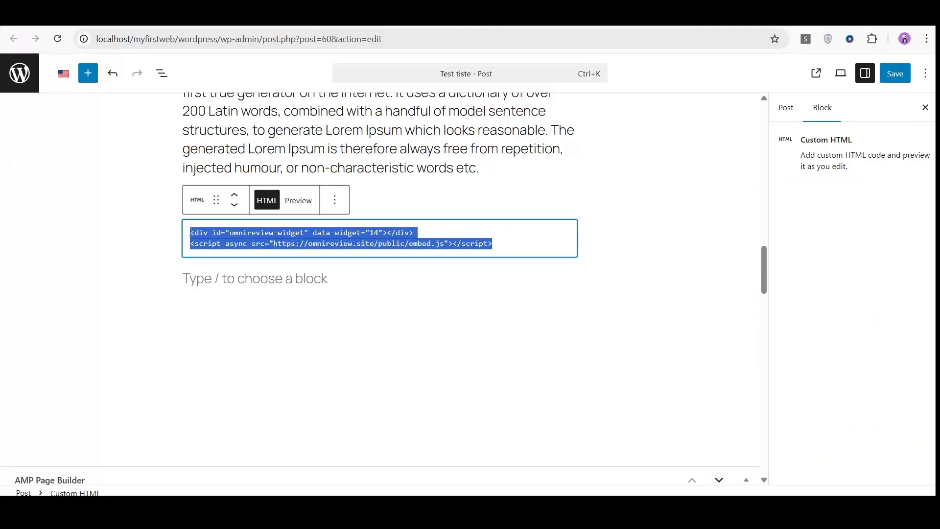
{"action": "right_click", "coordinate": [191, 232]}
{"action": "left_click", "coordinate": [224, 281]}
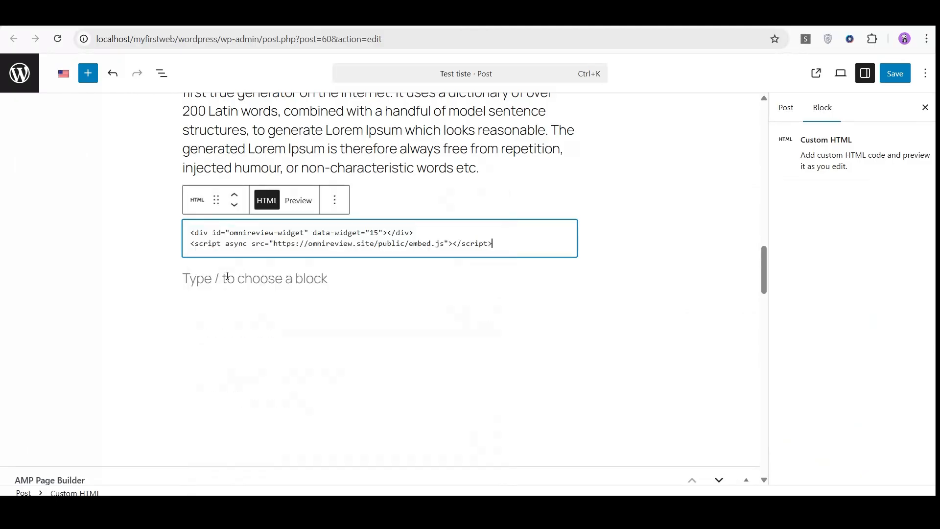
{"action": "left_click", "coordinate": [894, 74]}
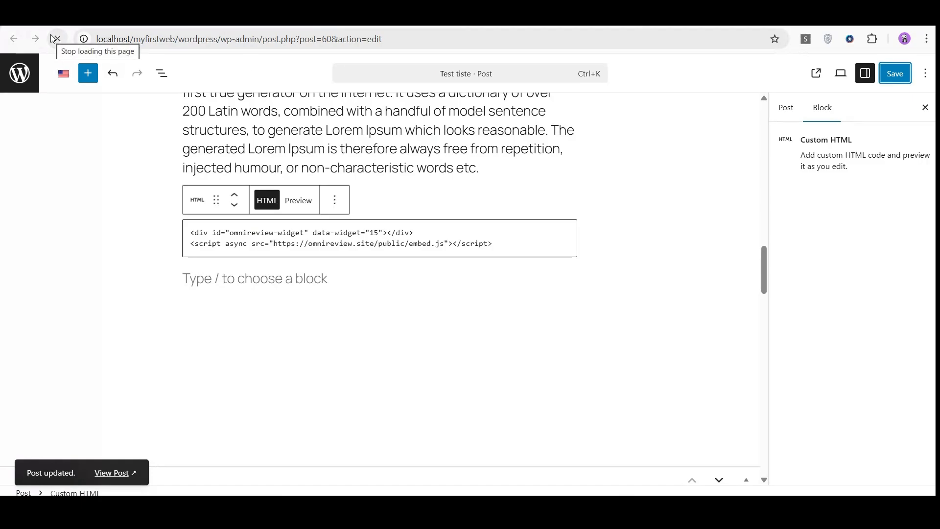
Reload the published post and examine the review widget below the article text.
{"action": "scroll", "coordinate": [314, 240], "scroll_direction": "down", "scroll_amount": 15}
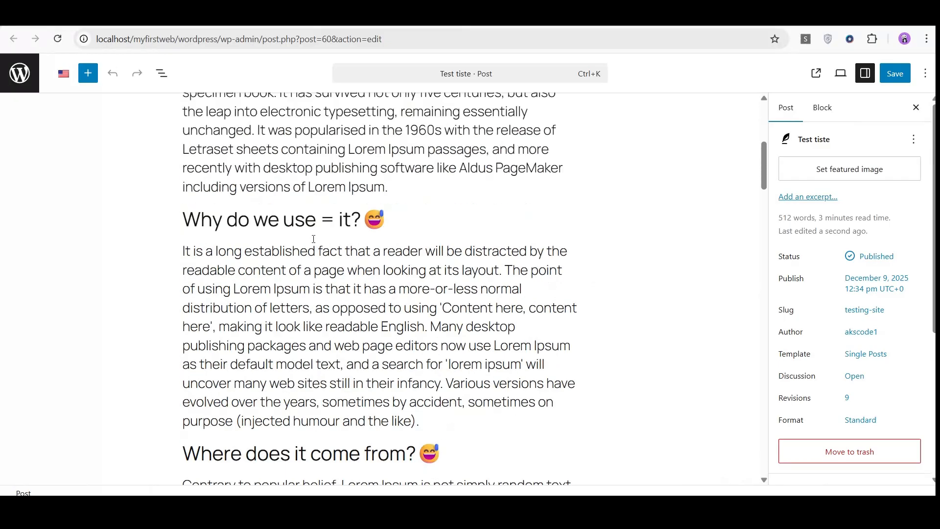
{"action": "scroll", "coordinate": [314, 240], "scroll_direction": "down", "scroll_amount": 4}
{"action": "left_click", "coordinate": [597, 17]}
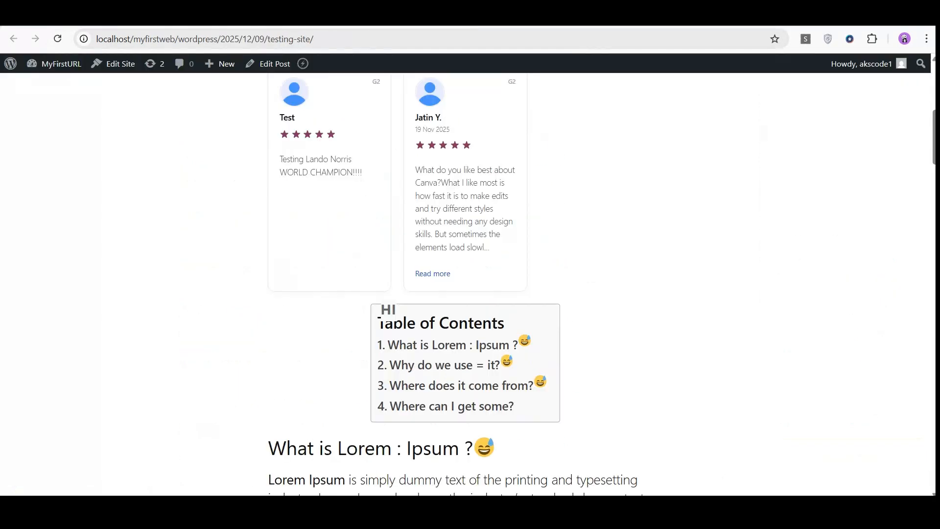
{"action": "left_click", "coordinate": [57, 38]}
{"action": "scroll", "coordinate": [108, 298], "scroll_direction": "down", "scroll_amount": 20}
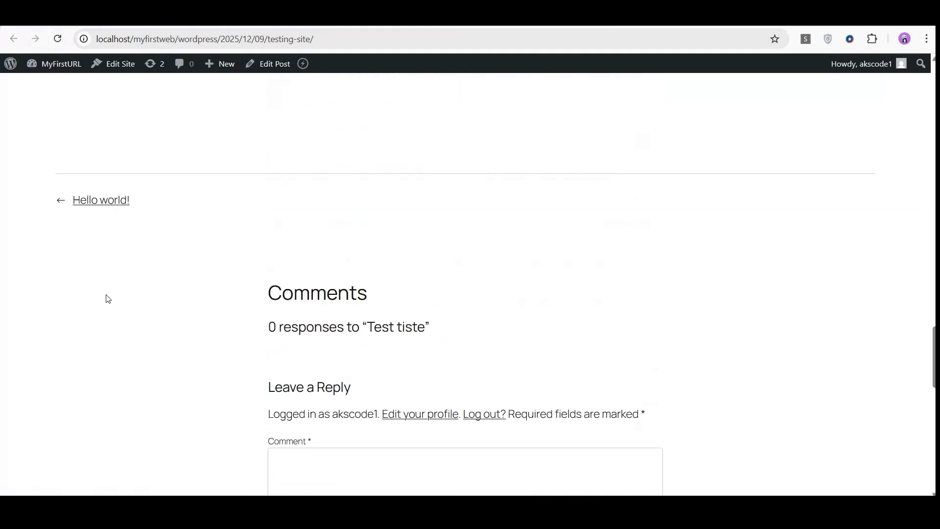
{"action": "scroll", "coordinate": [109, 298], "scroll_direction": "up", "scroll_amount": 6}
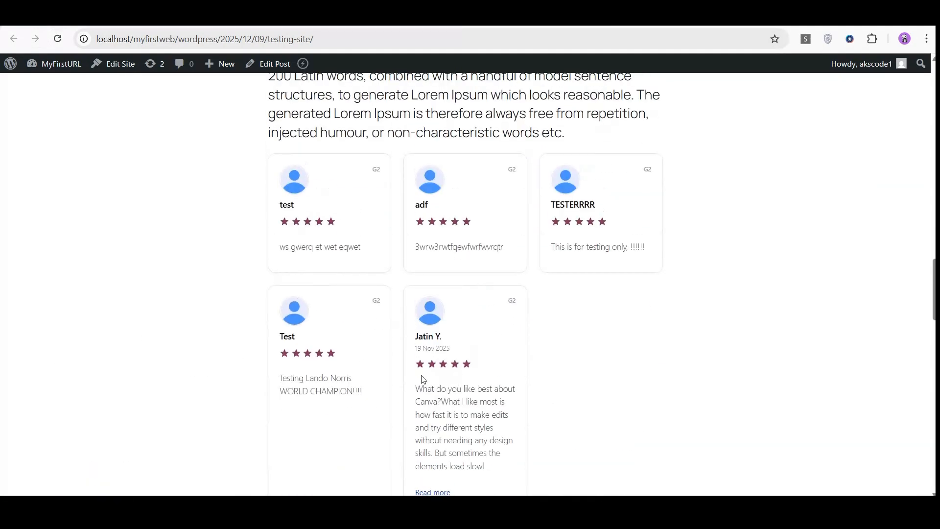